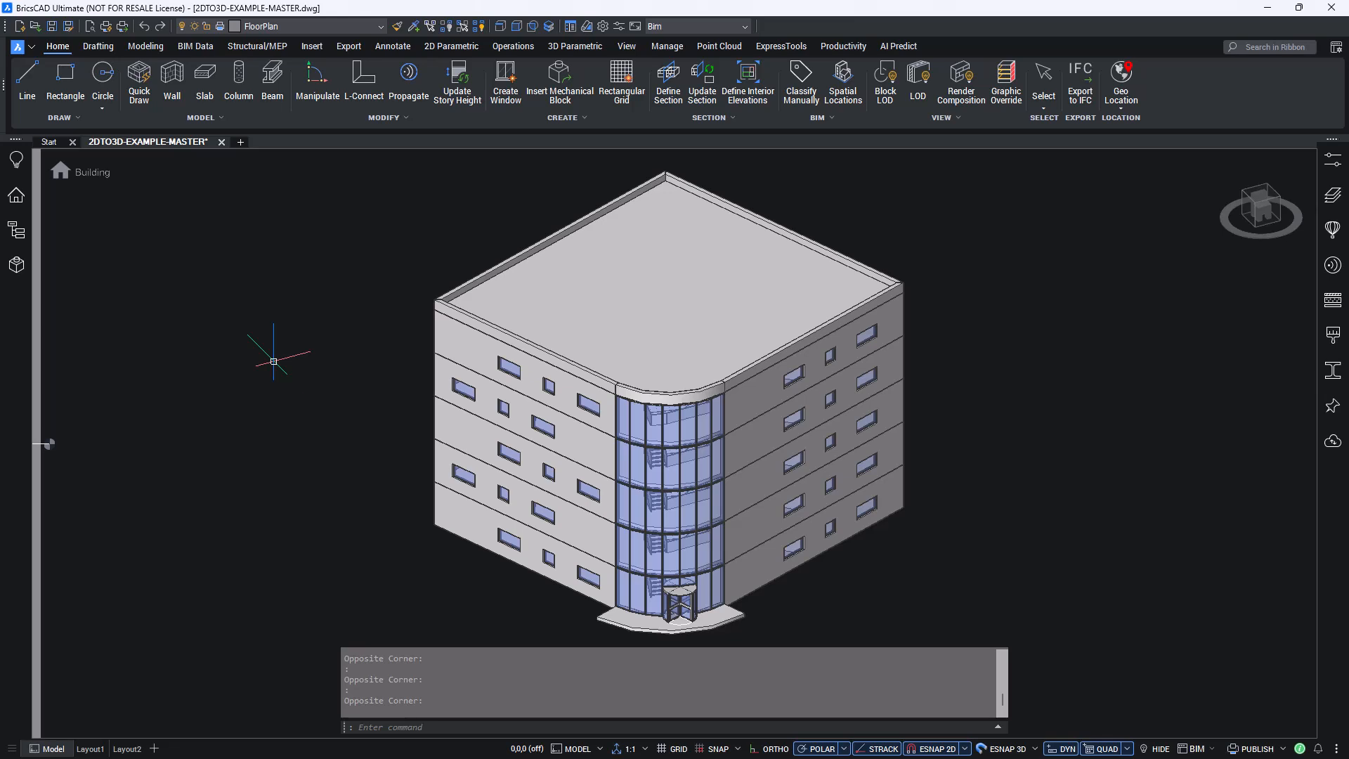
- Show the drawing's structure tree, expand its Entities group, and use the bim structure configuration
{"action": "left_click", "coordinate": [19, 238]}
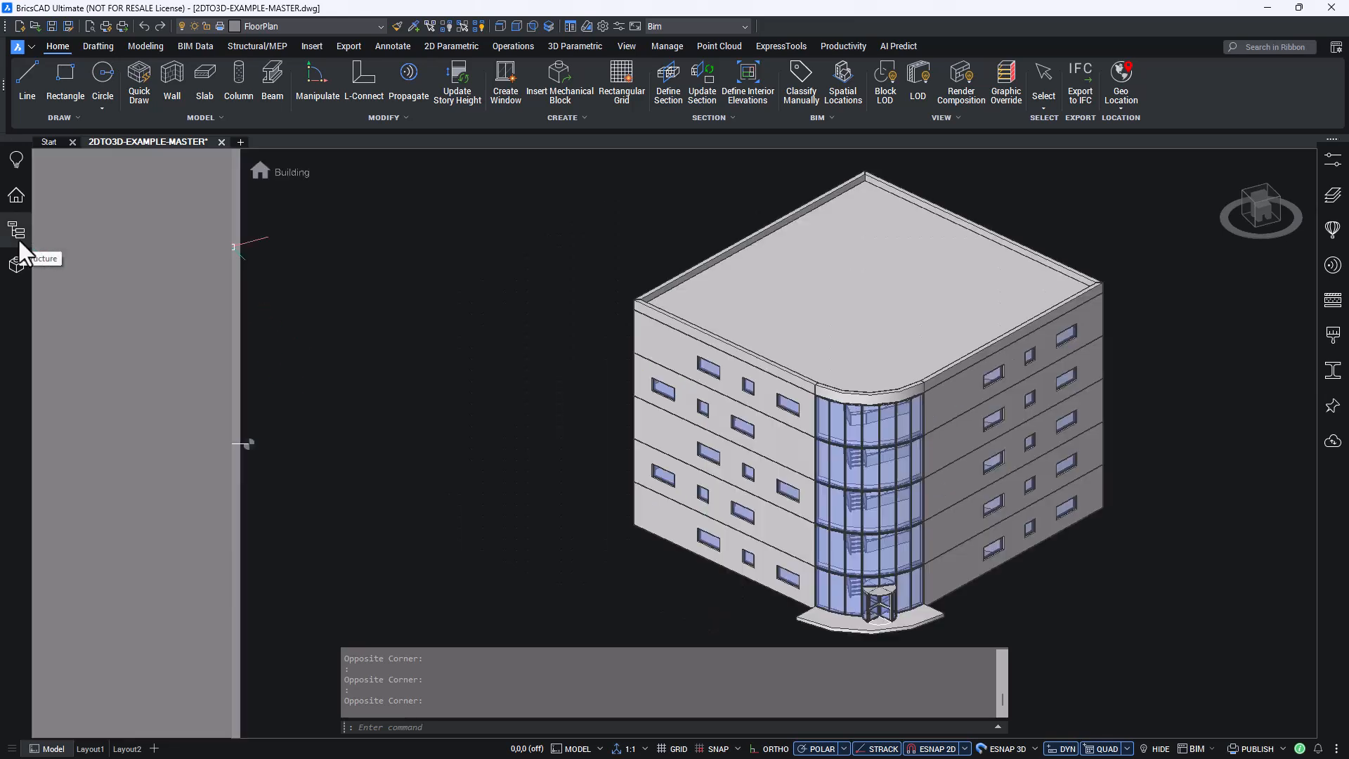
{"action": "left_click", "coordinate": [56, 197]}
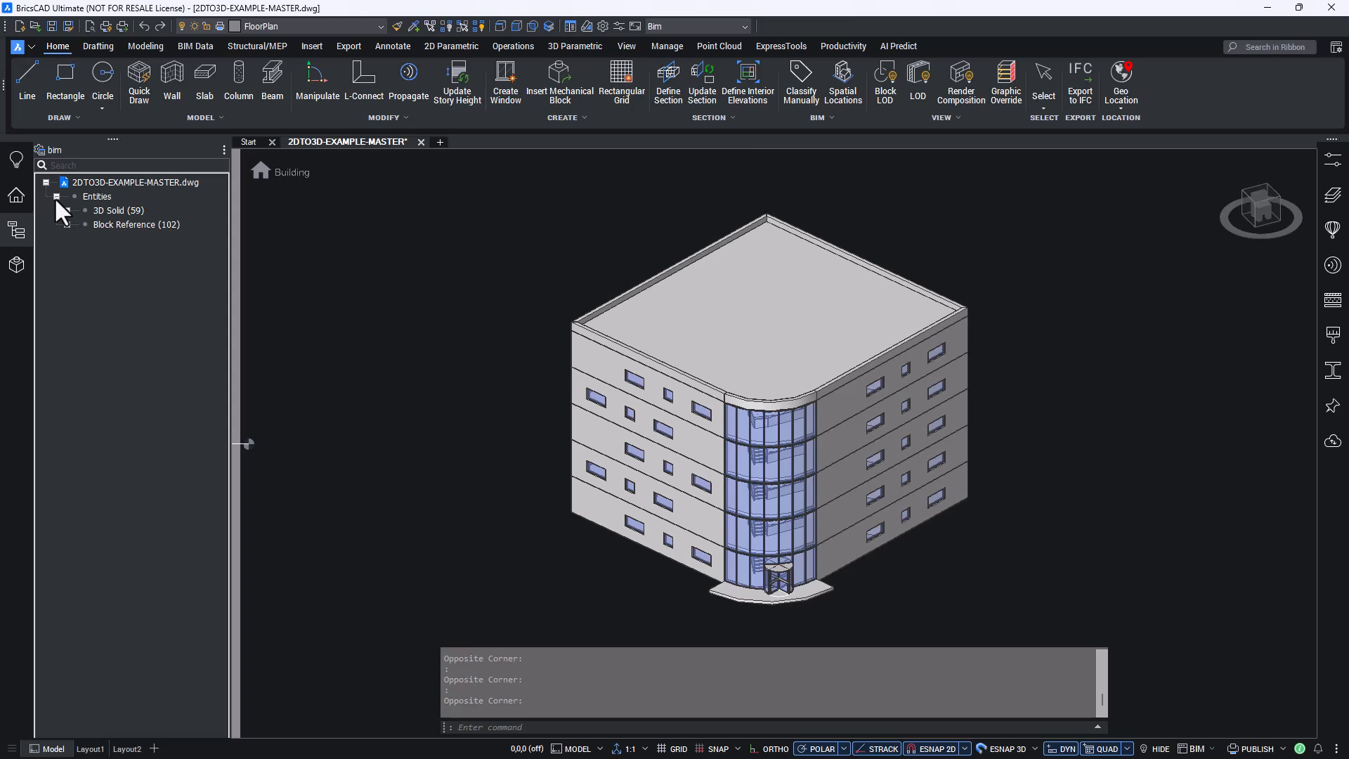
{"action": "left_click", "coordinate": [224, 151]}
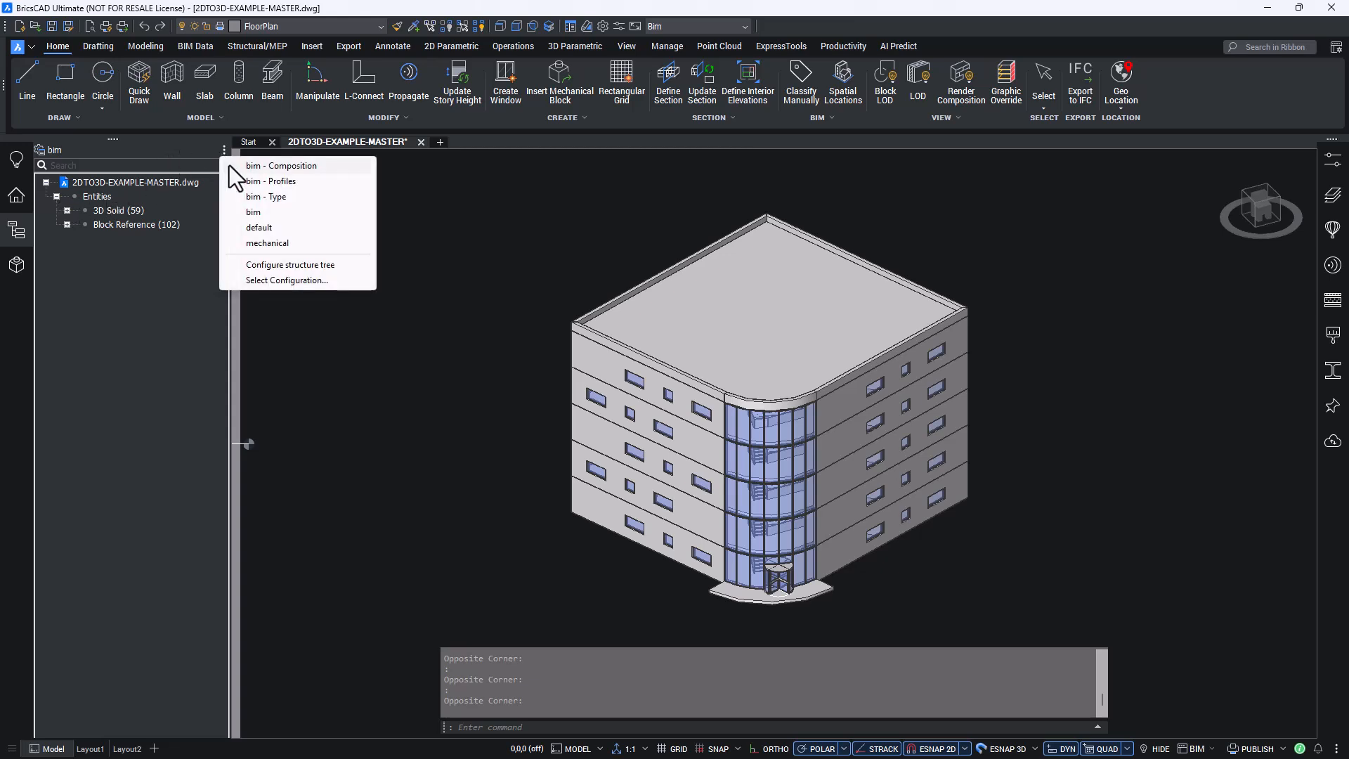
{"action": "left_click", "coordinate": [275, 213]}
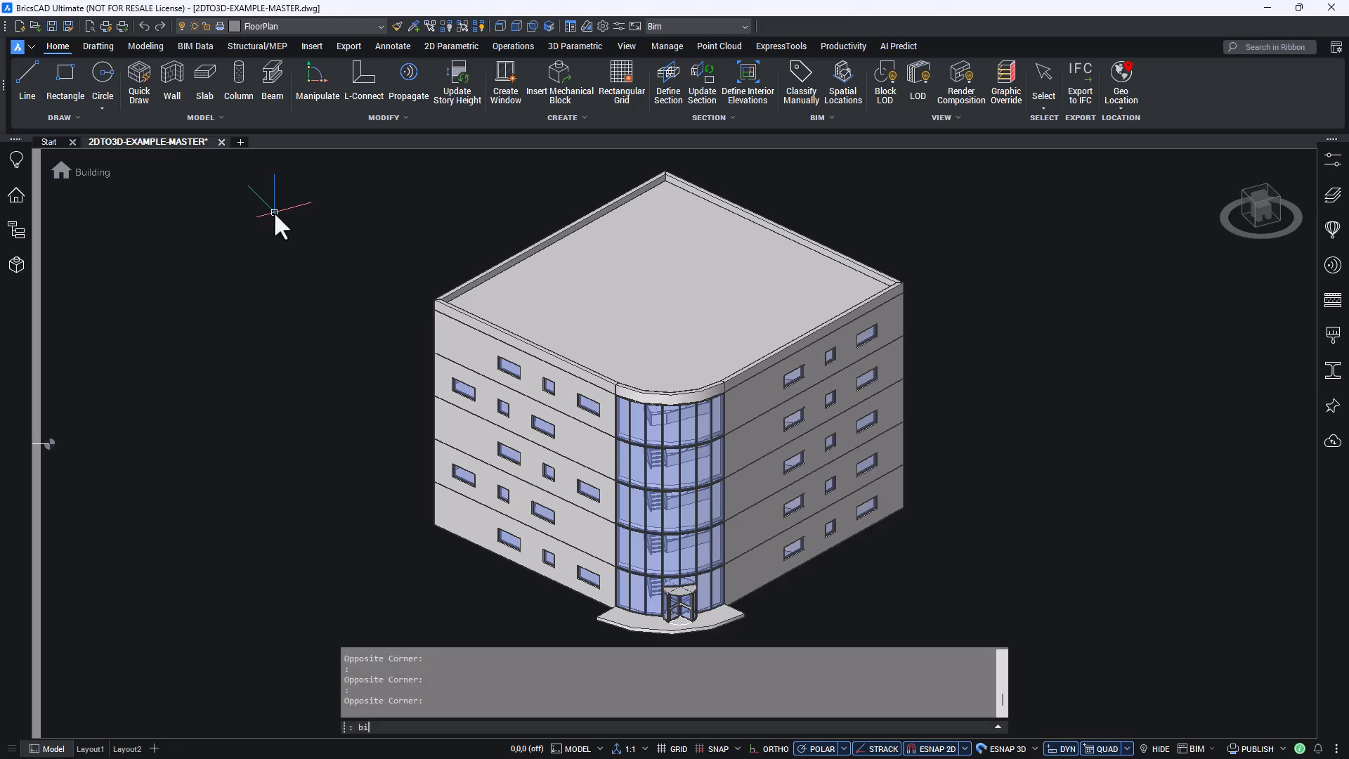
- Classify the lowest-storey solid of the left facade as a Wall with BIMCLASSIFY and check its type
{"action": "type", "text": "bimclassify"}
{"action": "key", "text": "Return"}
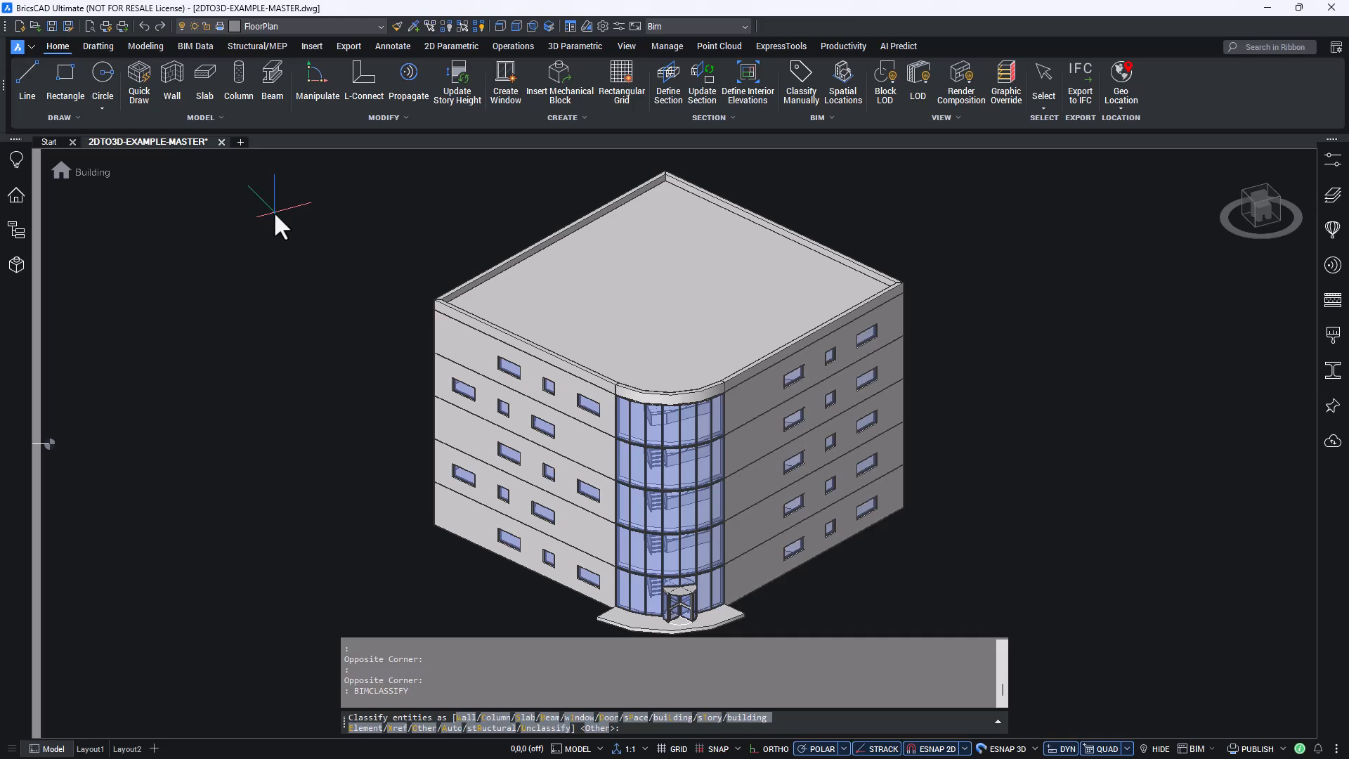
{"action": "left_click", "coordinate": [464, 718]}
{"action": "left_click", "coordinate": [485, 557]}
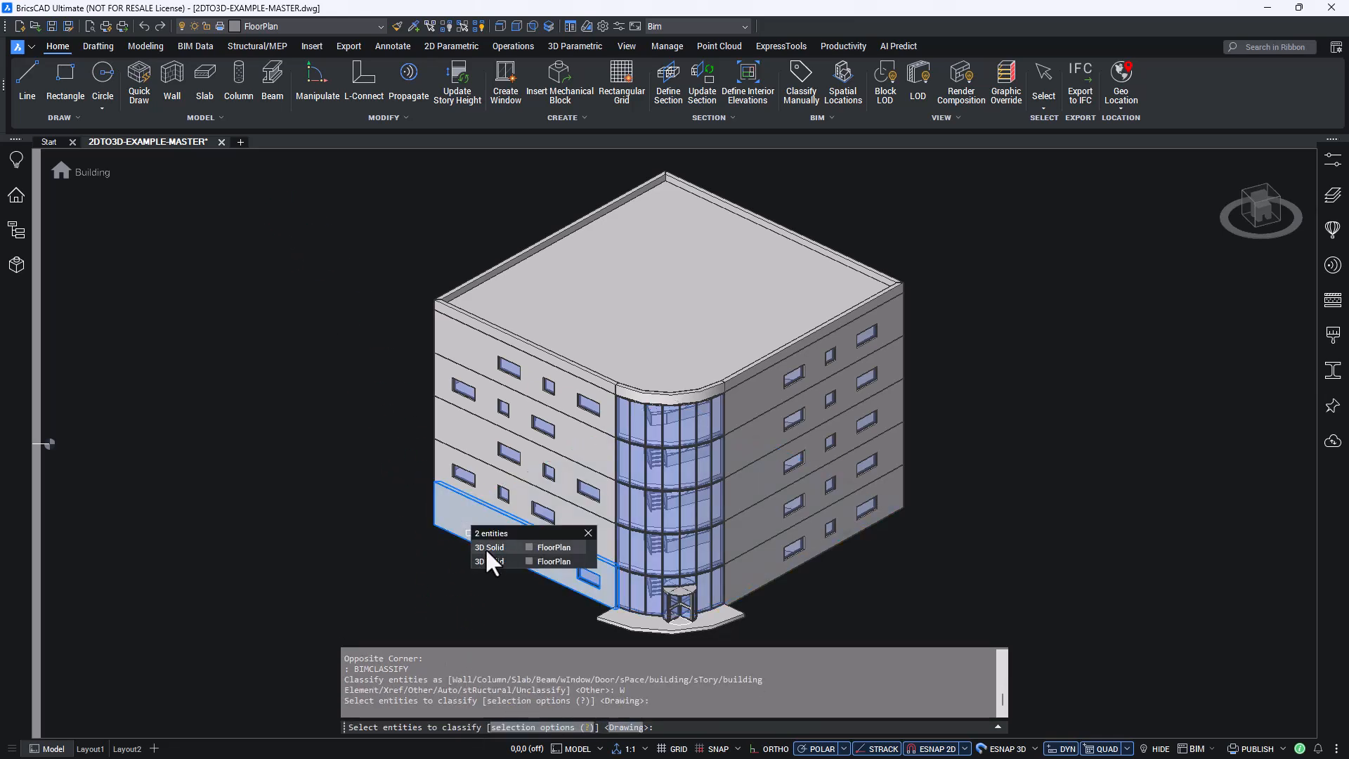
{"action": "left_click", "coordinate": [486, 549]}
{"action": "key", "text": "Return"}
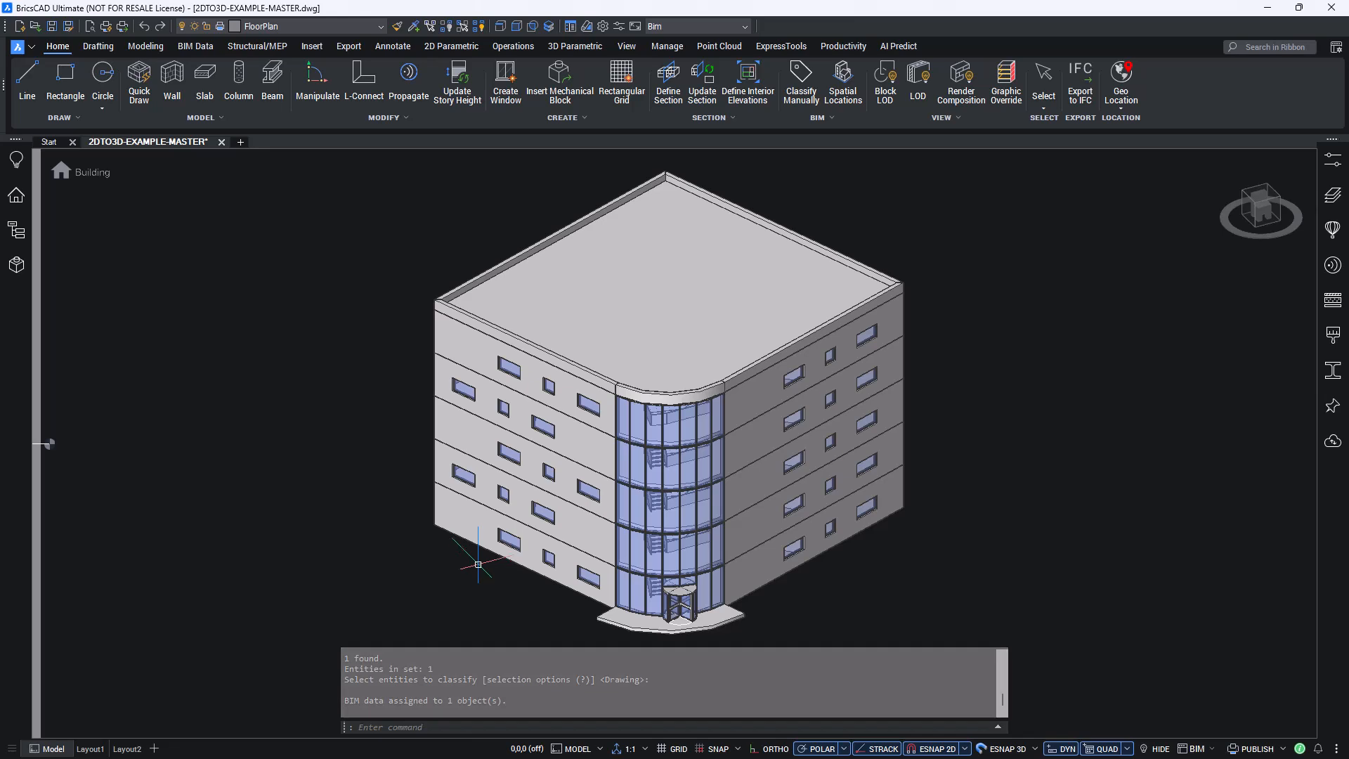
{"action": "left_click", "coordinate": [456, 522]}
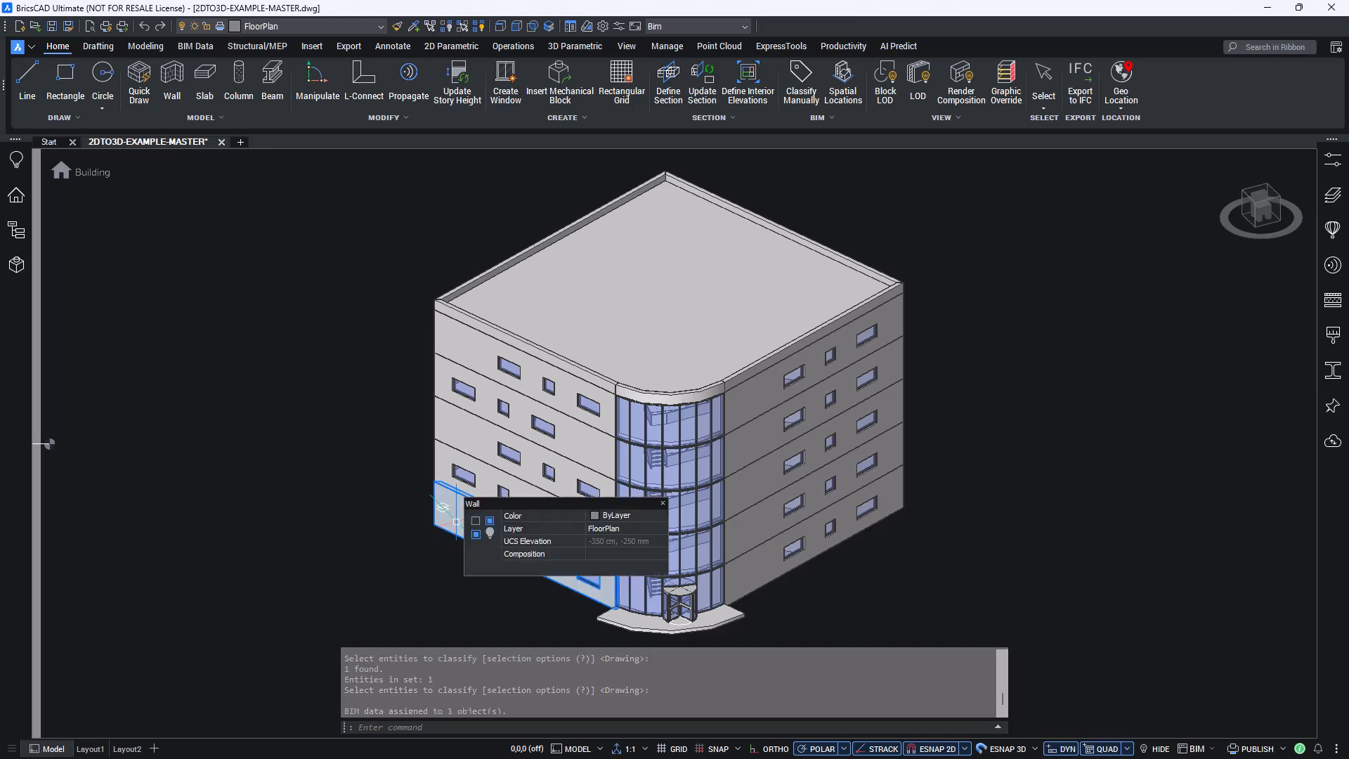
{"action": "key", "text": "Escape"}
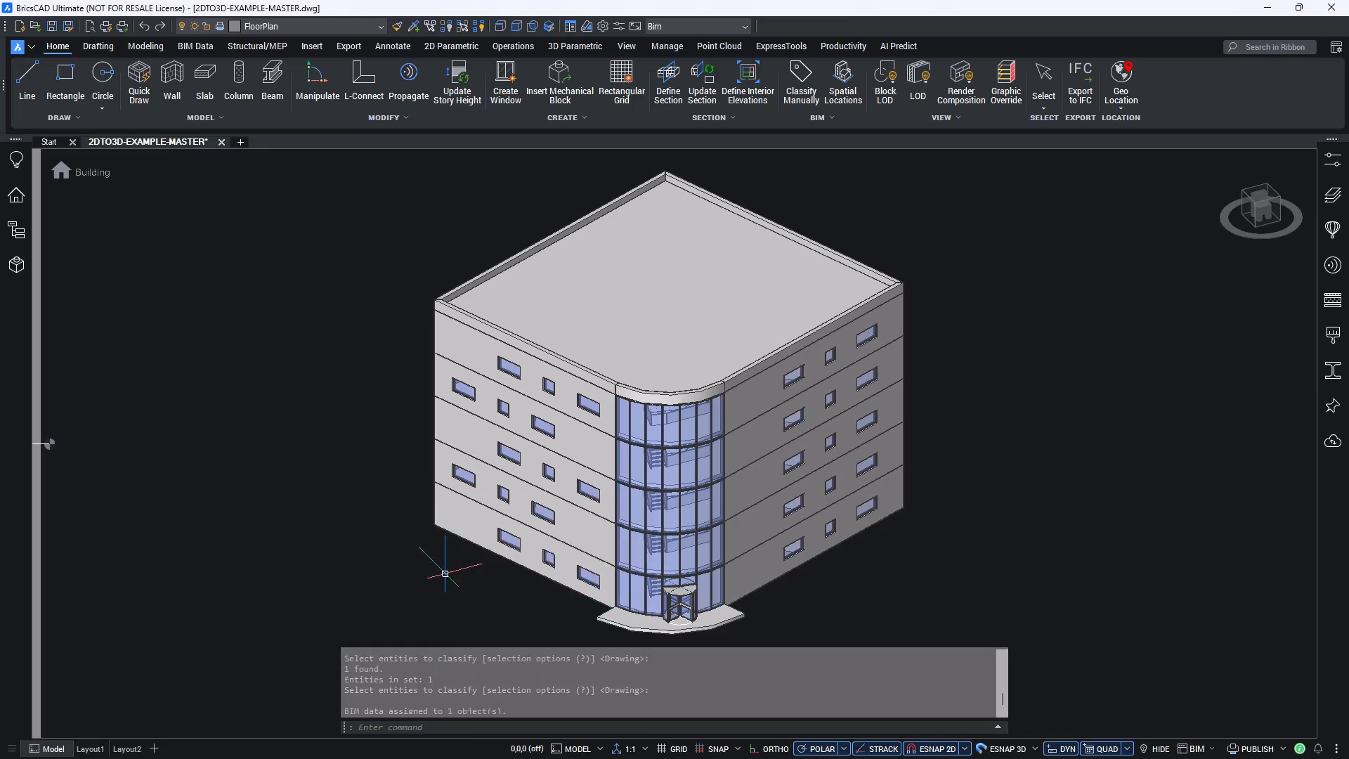
- Classify the roof solid as Roof with BIMCLASSIFY, converting it to a block named ROOF
{"action": "type", "text": "BIM"}
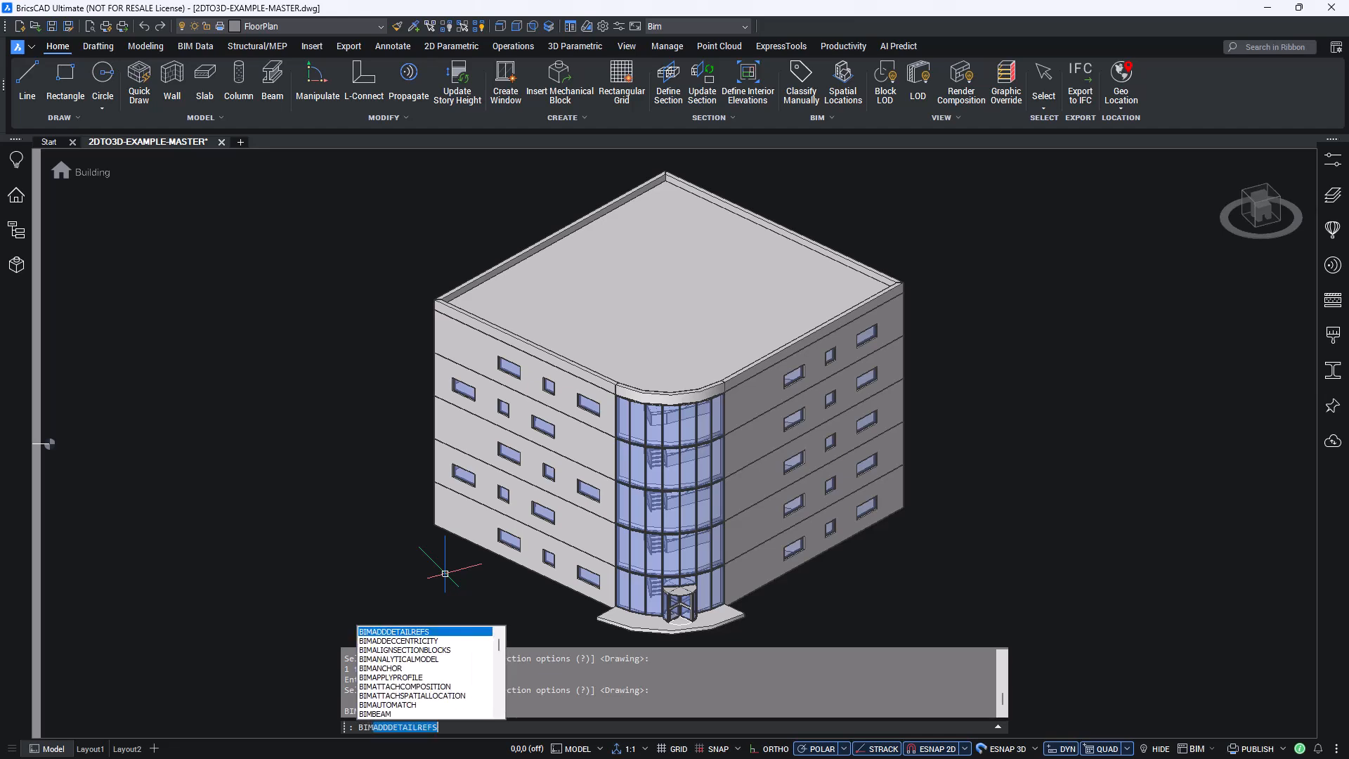
{"action": "type", "text": "CLASSIFY"}
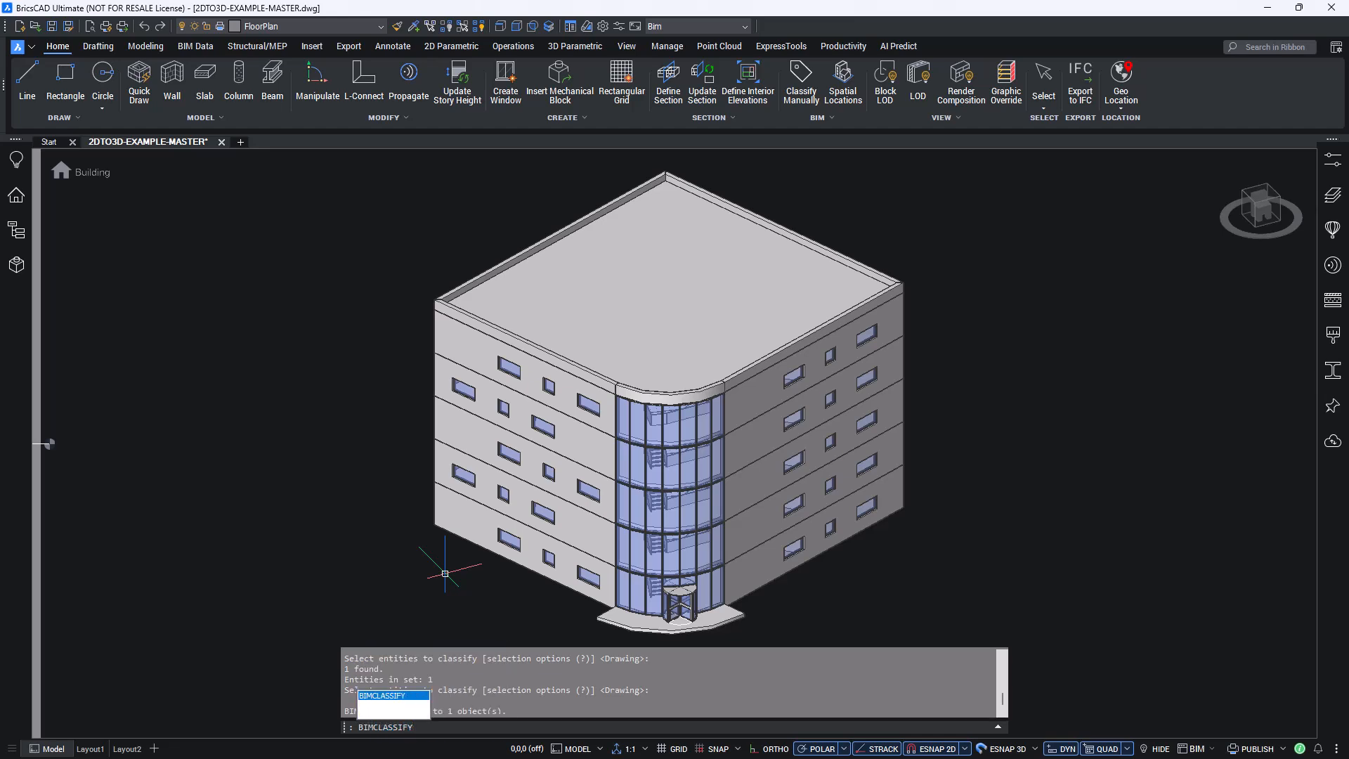
{"action": "key", "text": "Return"}
{"action": "left_click", "coordinate": [597, 728]}
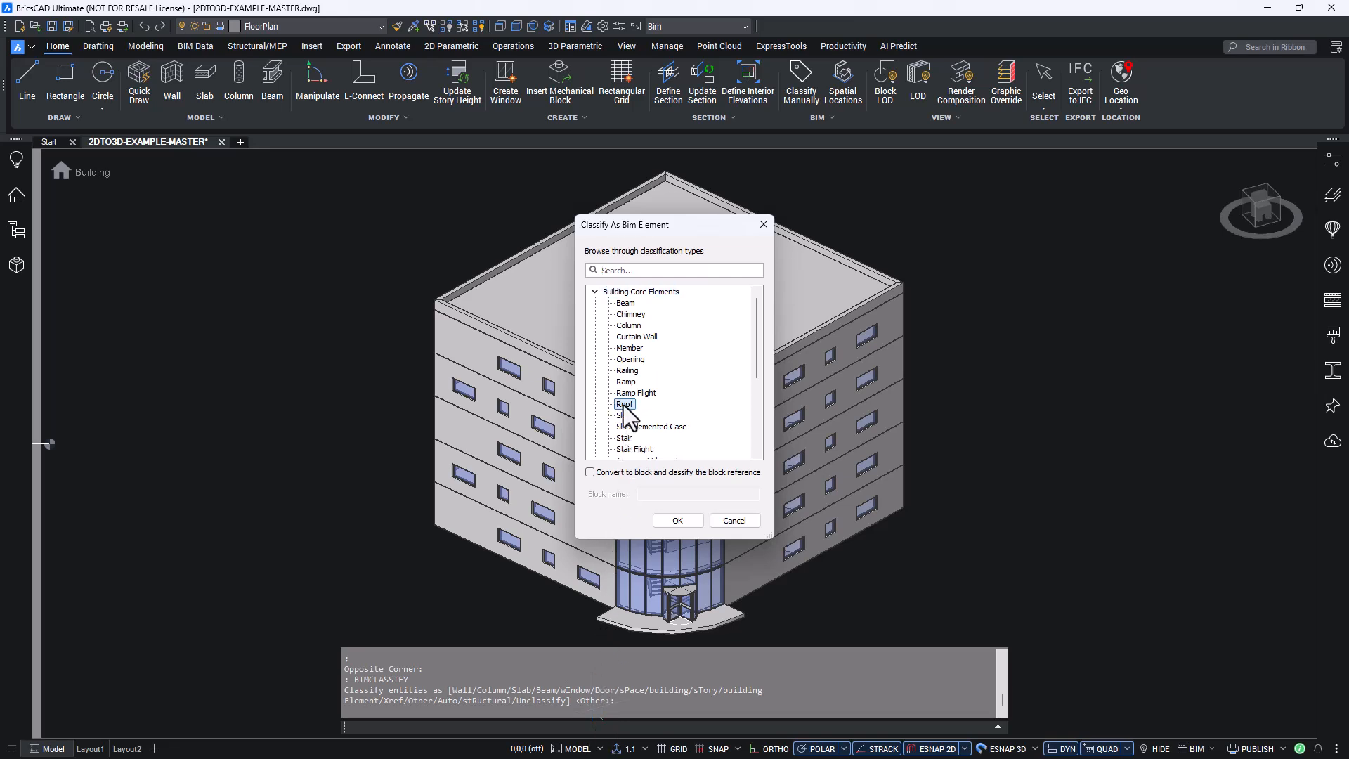
{"action": "left_click", "coordinate": [590, 473]}
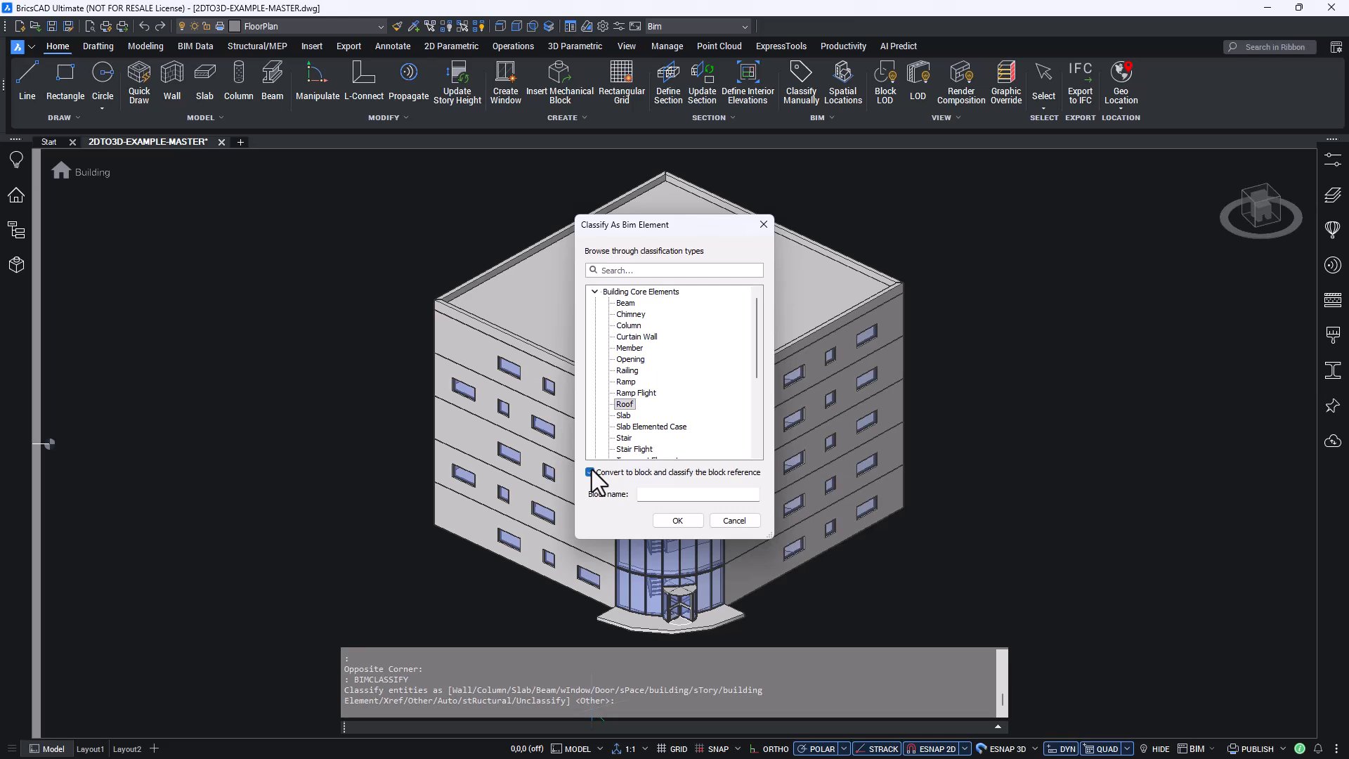
{"action": "left_click", "coordinate": [647, 494]}
{"action": "type", "text": "Roof"}
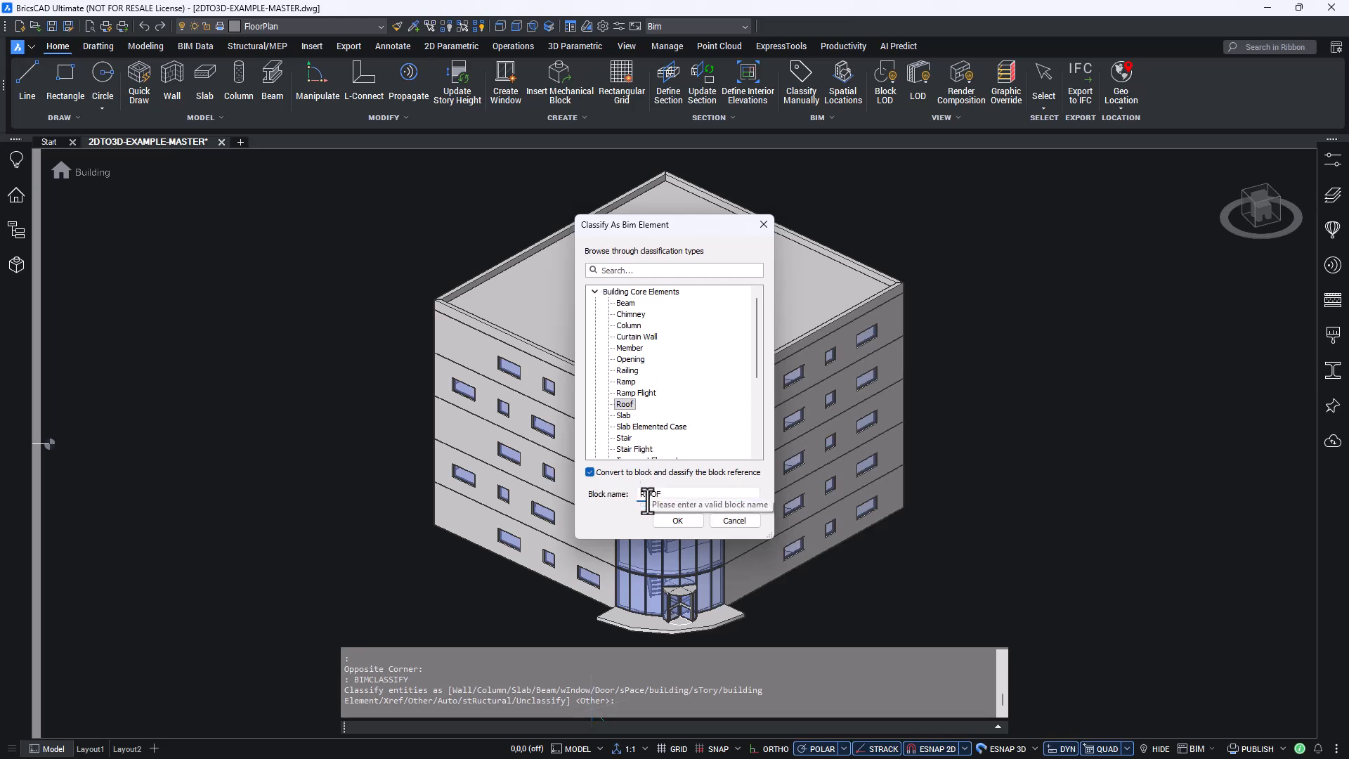
{"action": "left_click", "coordinate": [661, 520]}
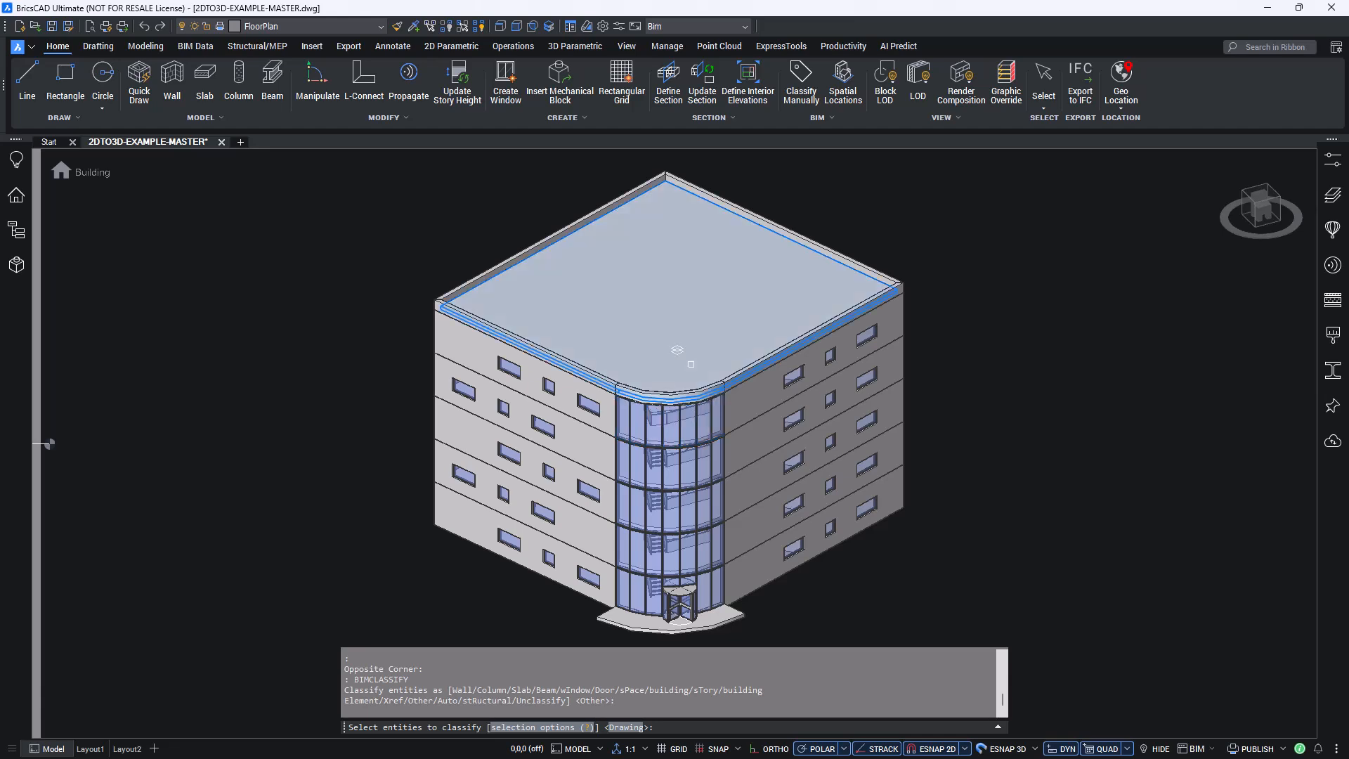
{"action": "left_click", "coordinate": [707, 378]}
{"action": "key", "text": "Return"}
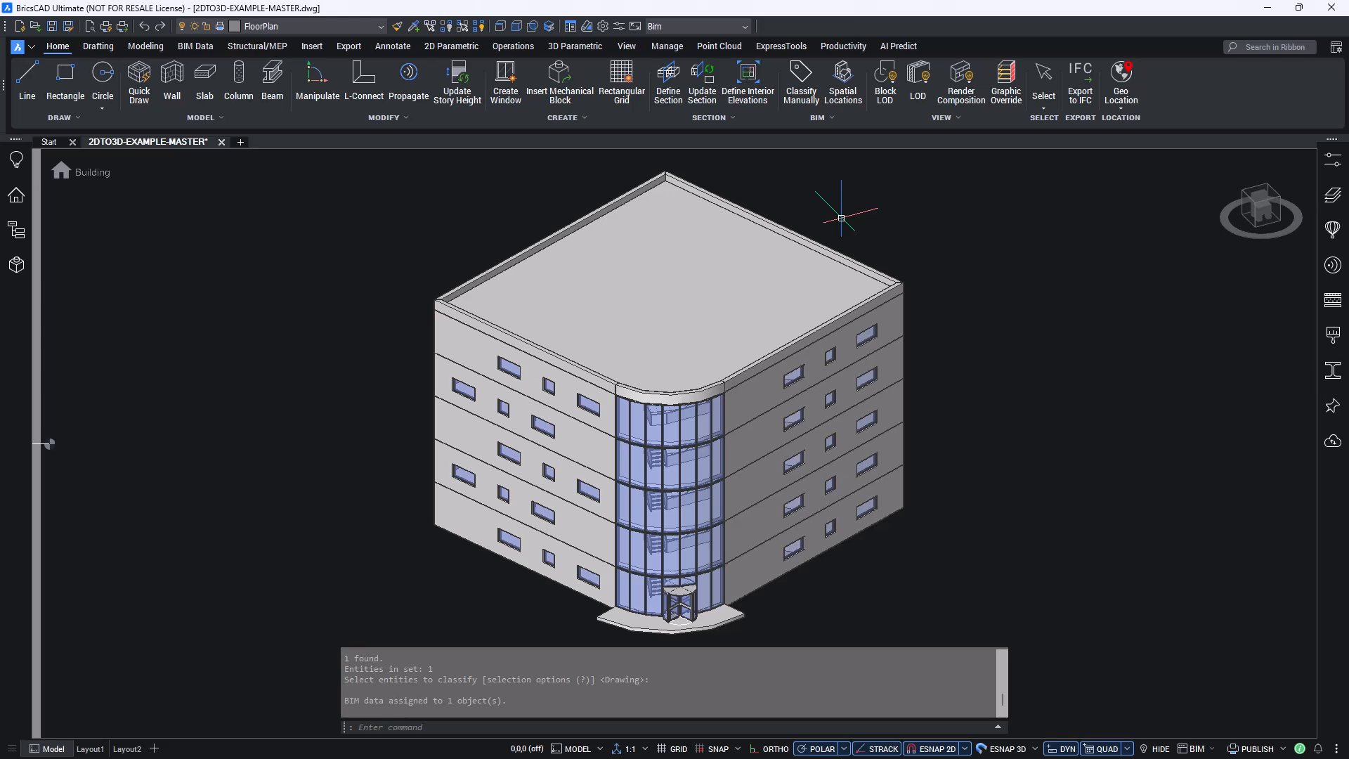
- Unclassify the roof block with BIMCLASSIFY and check its type
{"action": "type", "text": "bimclassify"}
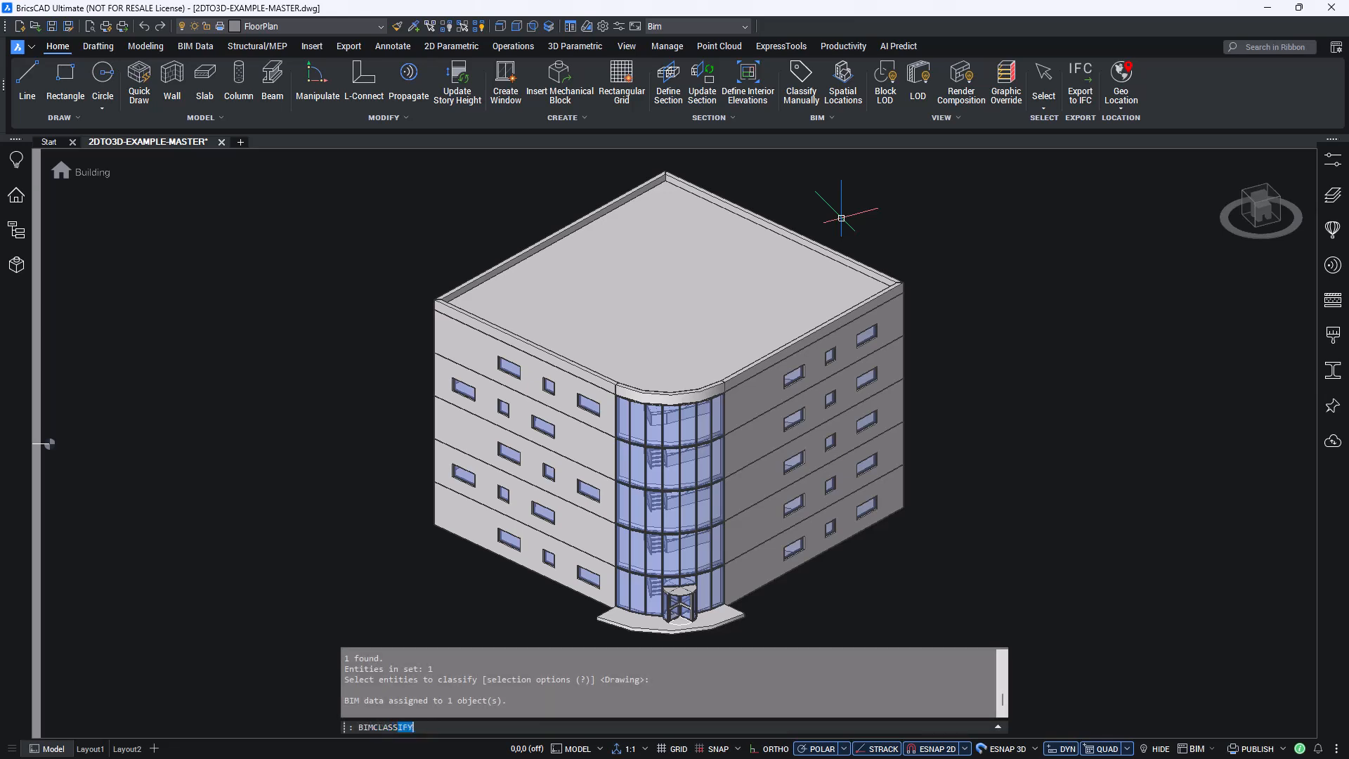
{"action": "key", "text": "Return"}
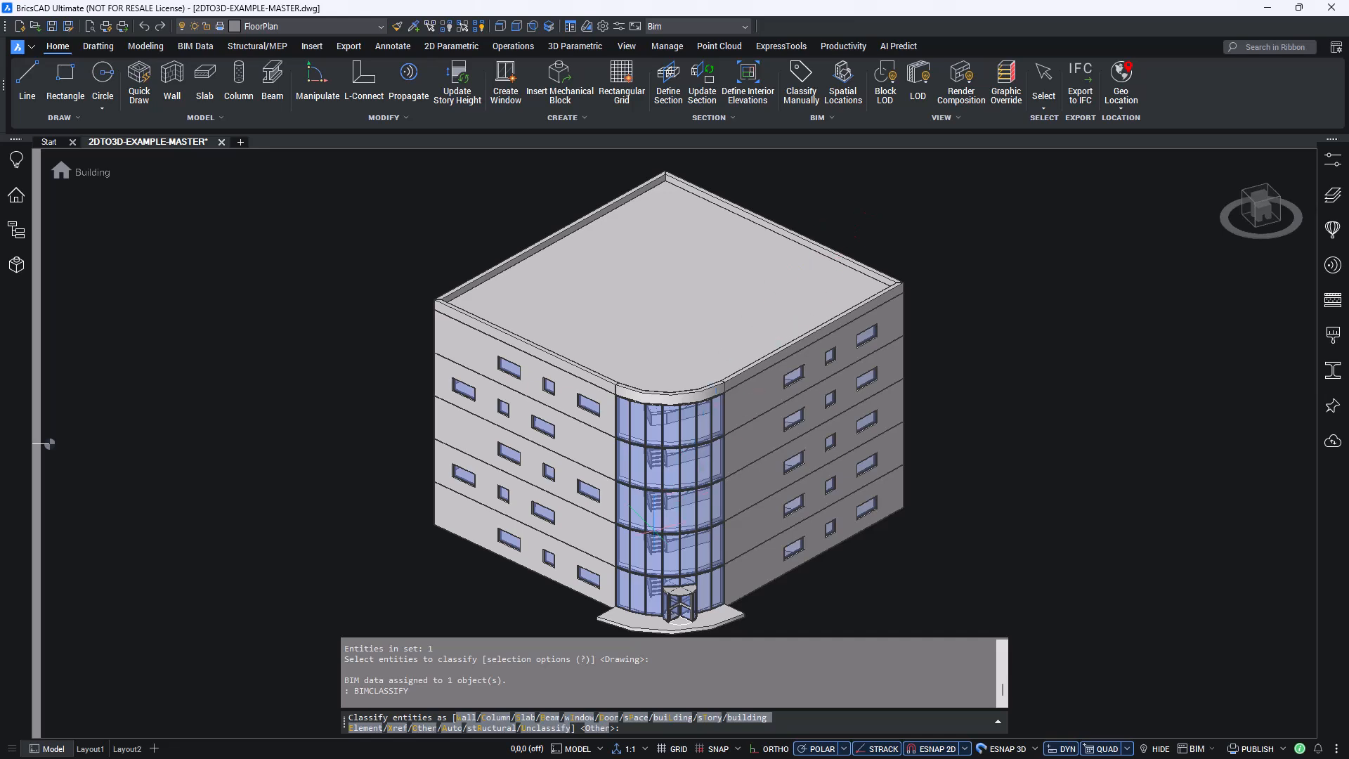
{"action": "left_click", "coordinate": [548, 728]}
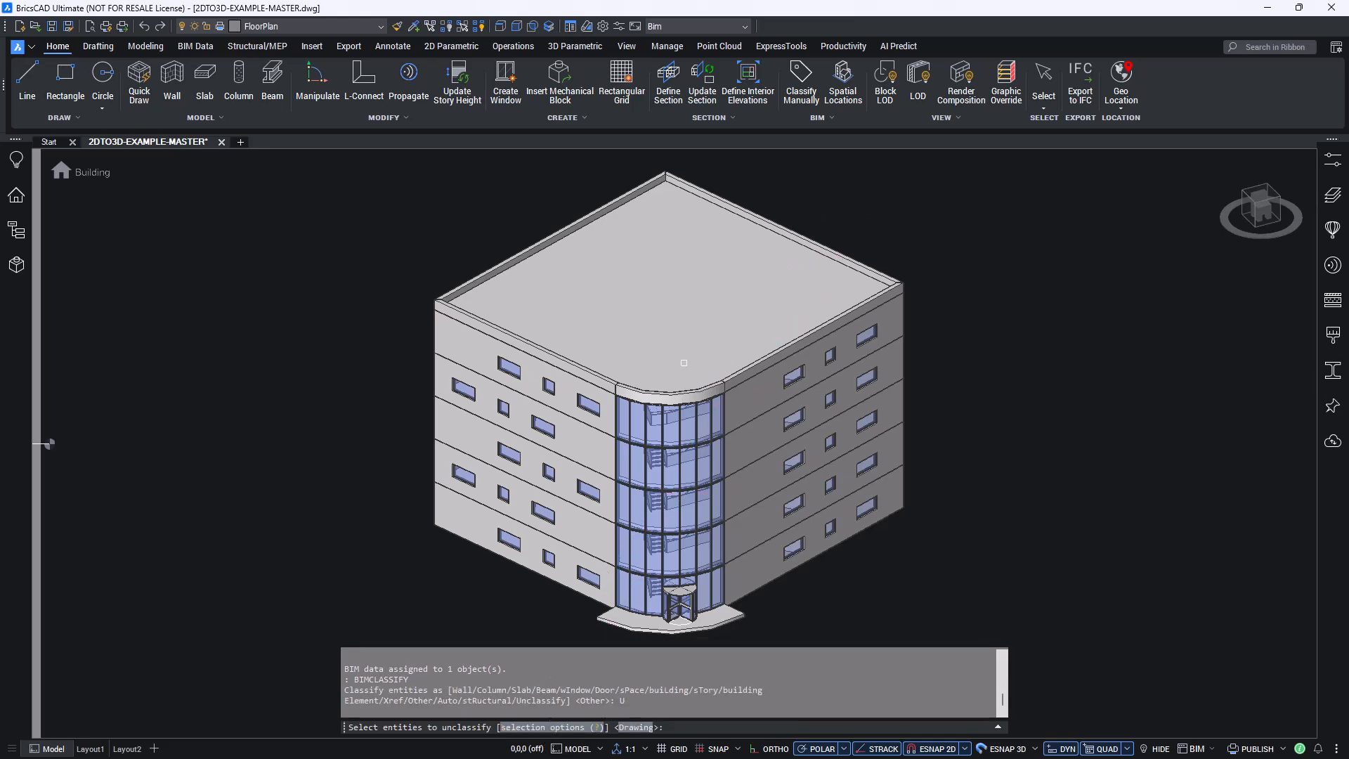
{"action": "left_click", "coordinate": [704, 381]}
{"action": "key", "text": "Escape"}
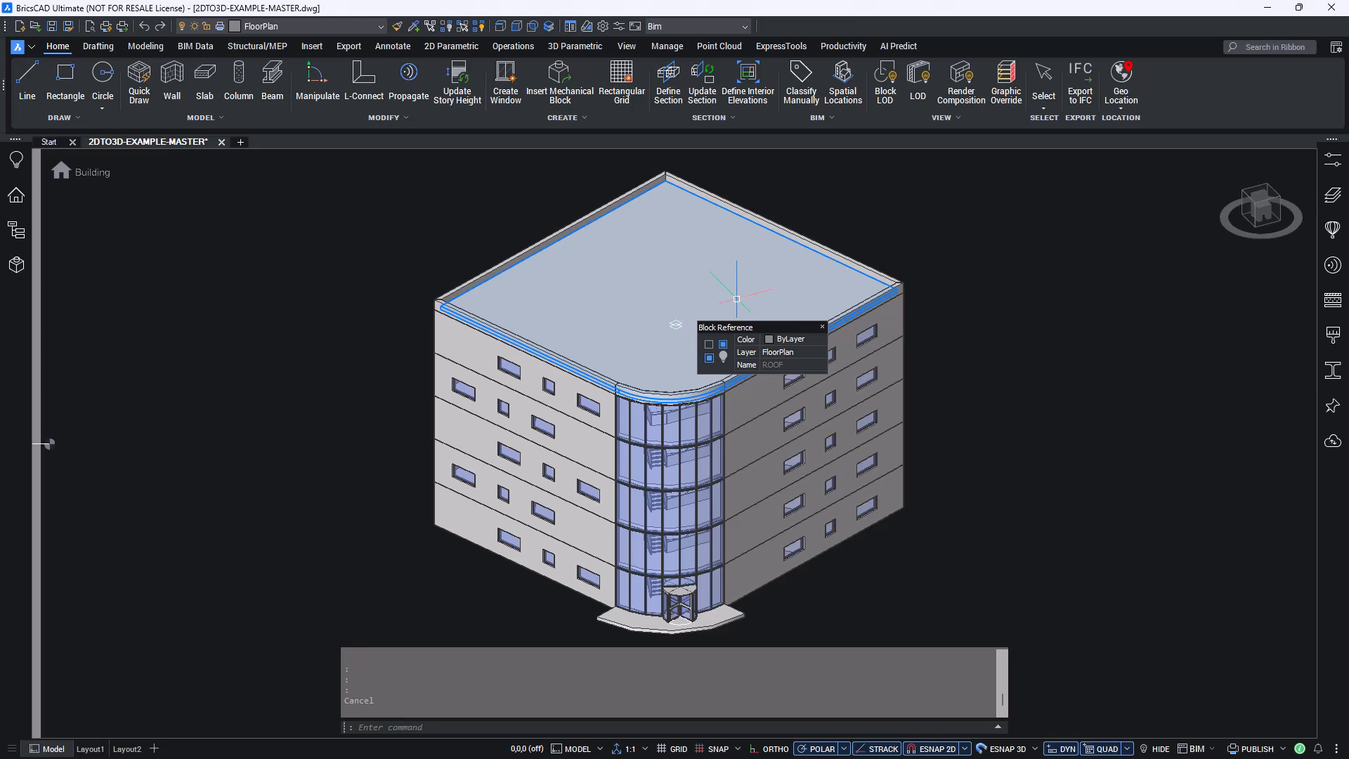
{"action": "left_click", "coordinate": [865, 214]}
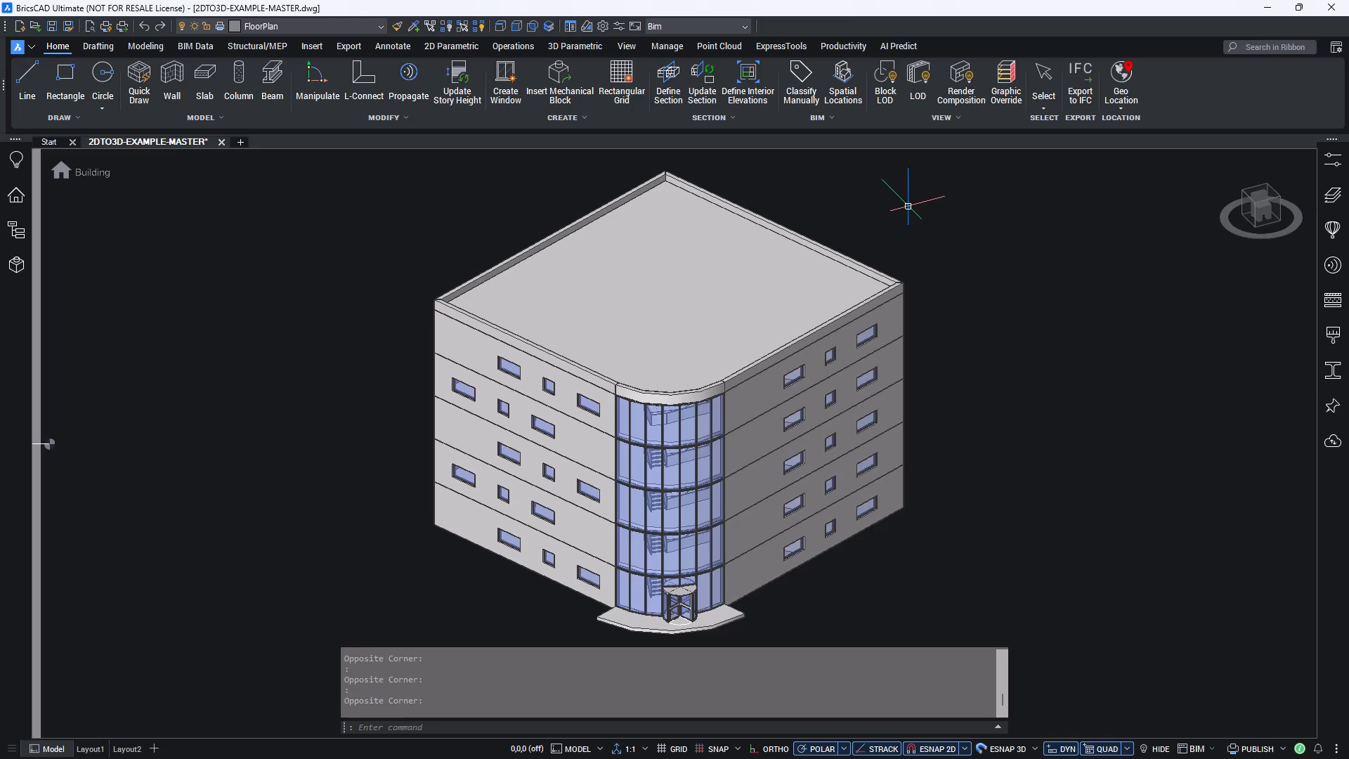
- Classify the lowest-storey solid of the left facade as the generic type Building Element with BIMCLASSIFY
{"action": "type", "text": "BIMCLASSIFY"}
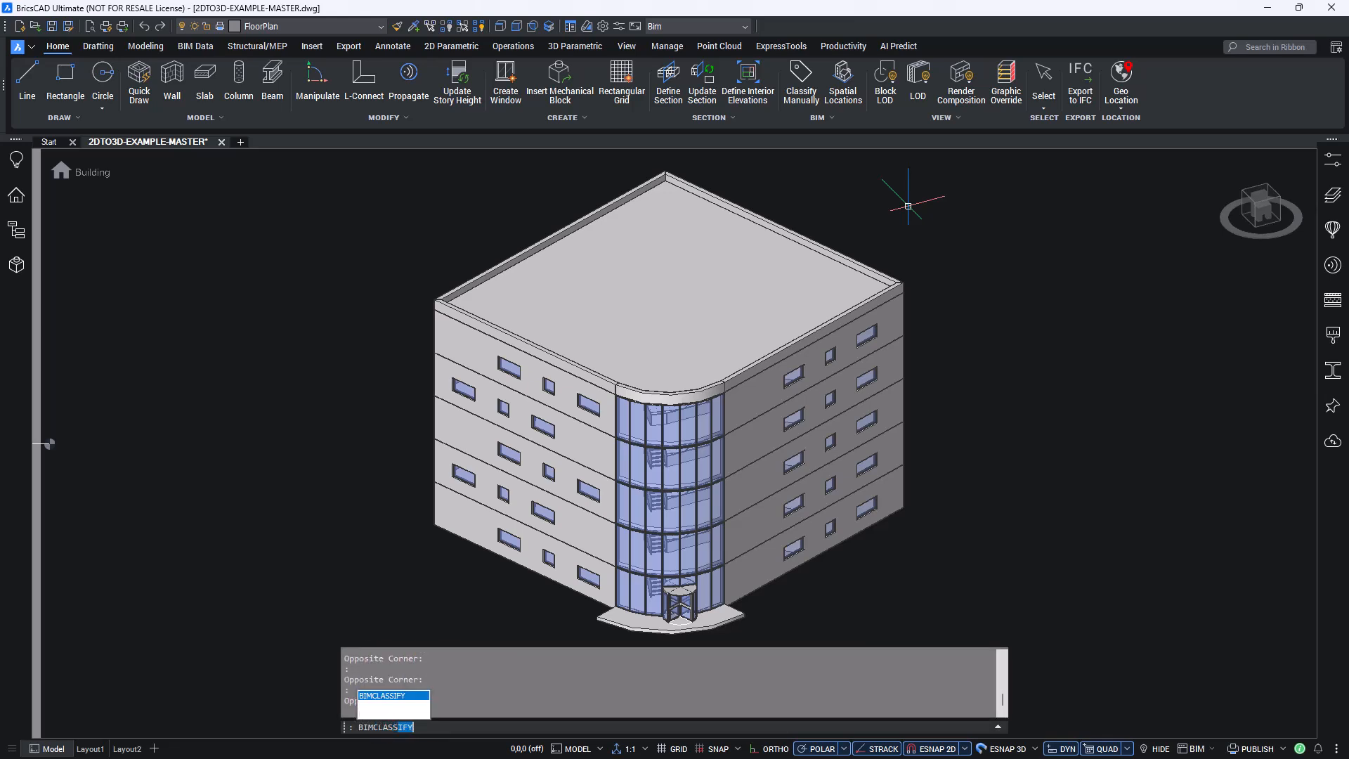
{"action": "key", "text": "Return"}
{"action": "type", "text": "o"}
{"action": "key", "text": "Return"}
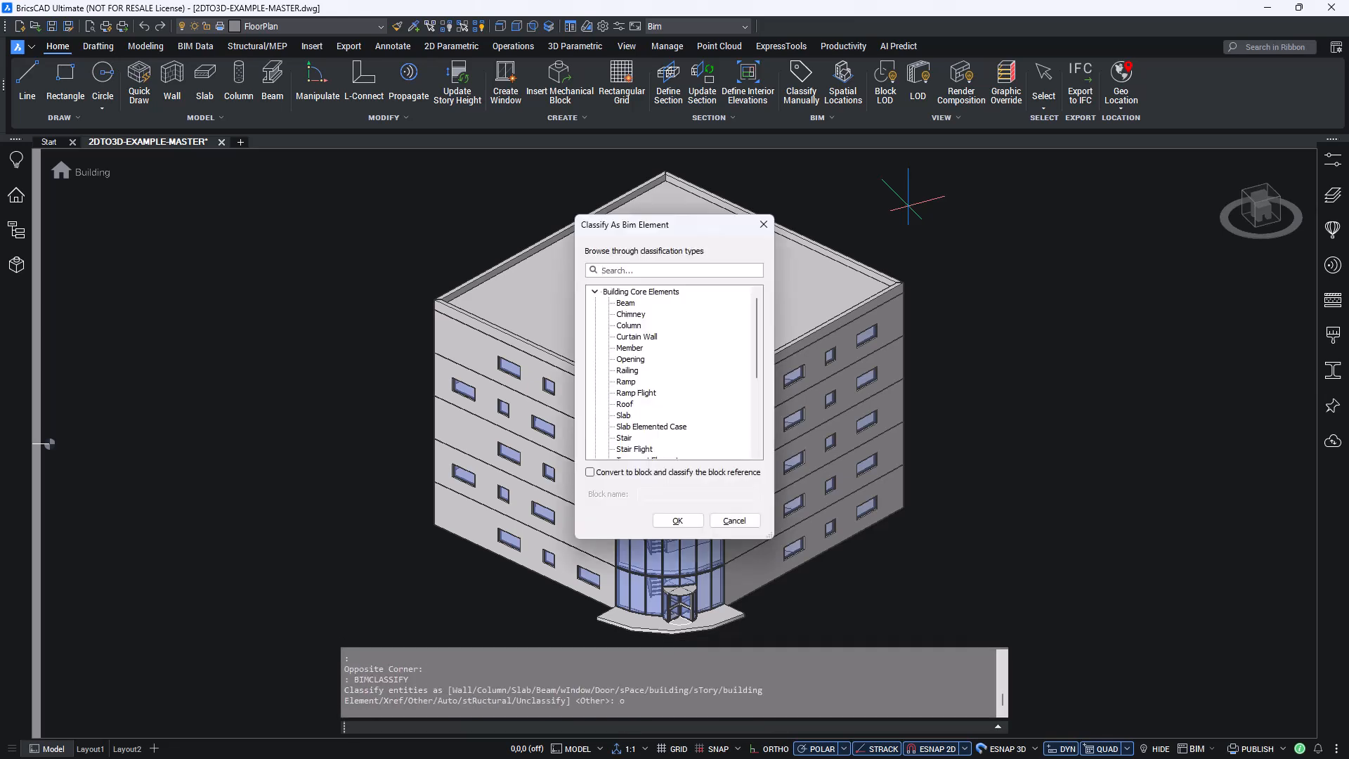
{"action": "left_click_drag", "start_coordinate": [758, 325], "coordinate": [752, 396]}
{"action": "left_click", "coordinate": [596, 450]}
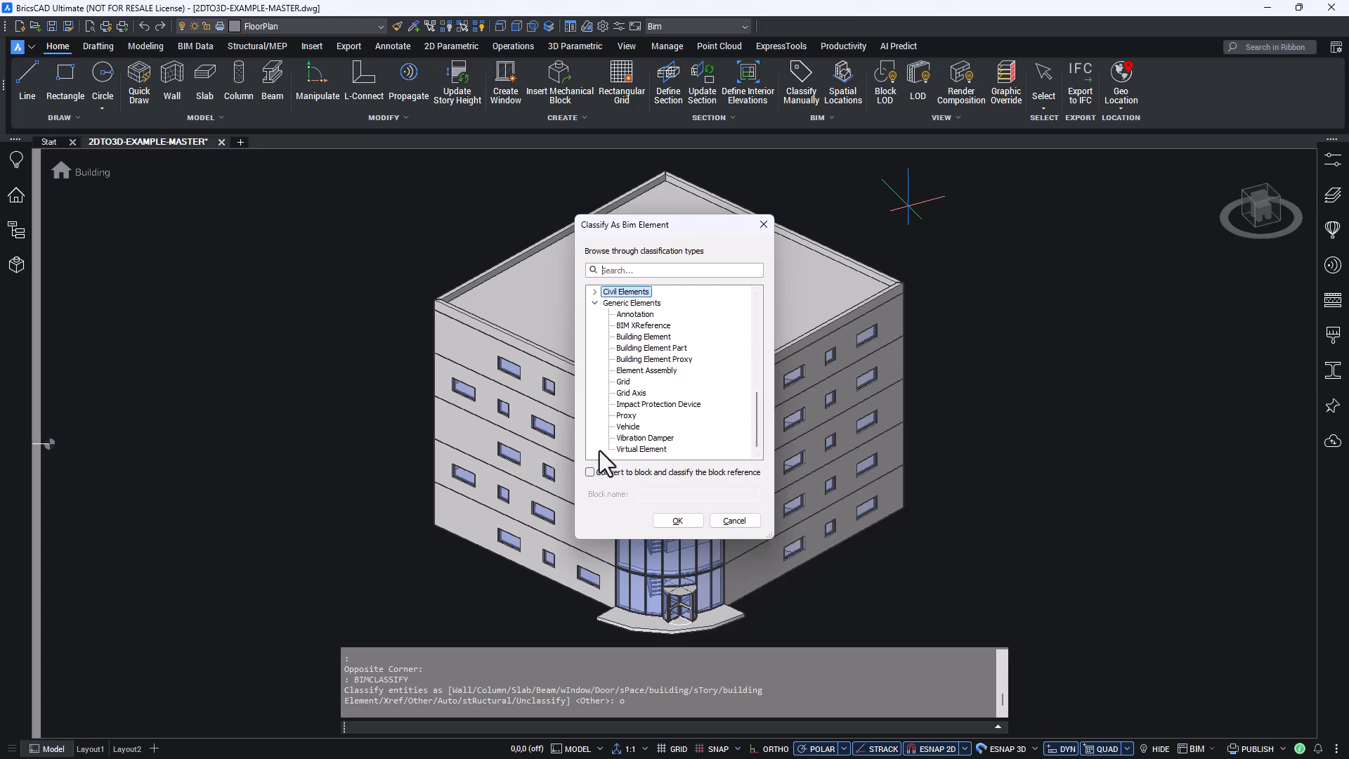
{"action": "left_click", "coordinate": [655, 340]}
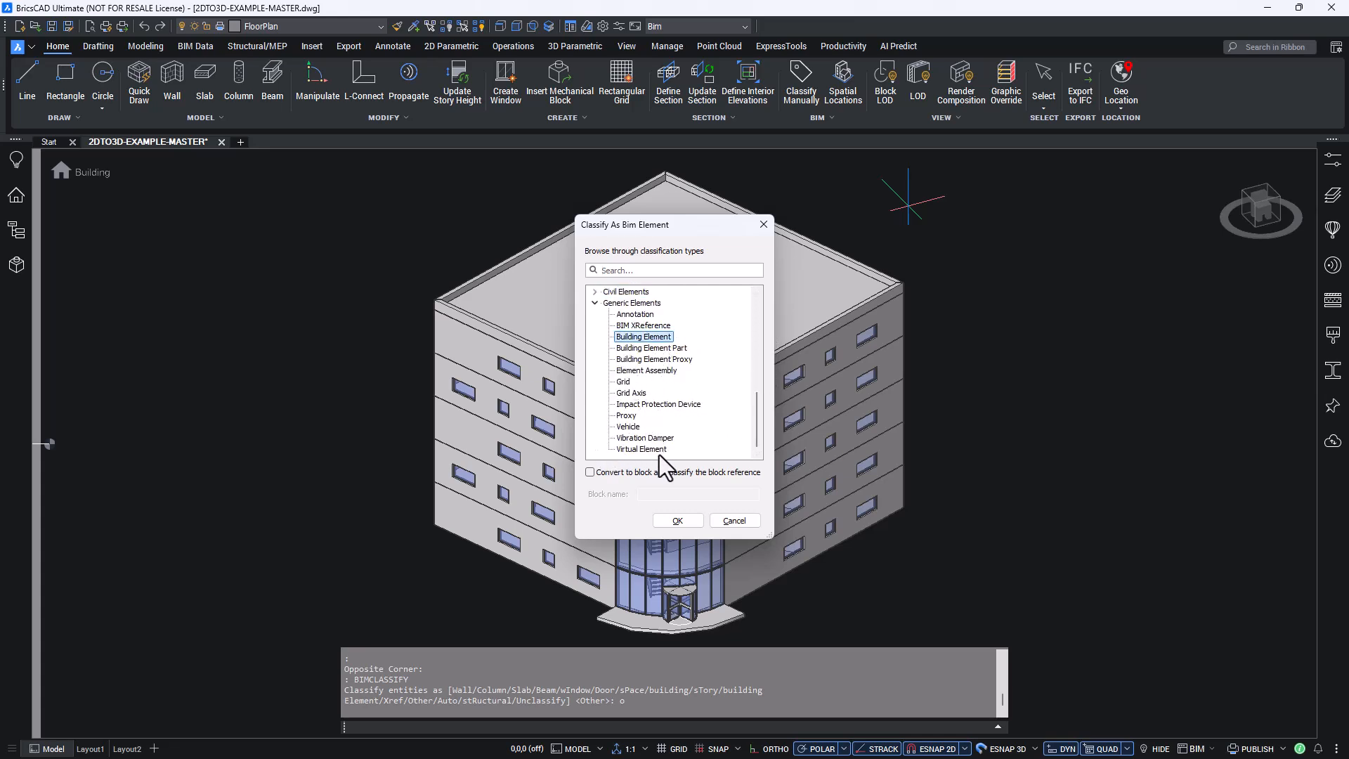
{"action": "left_click", "coordinate": [675, 519]}
{"action": "left_click", "coordinate": [496, 546]}
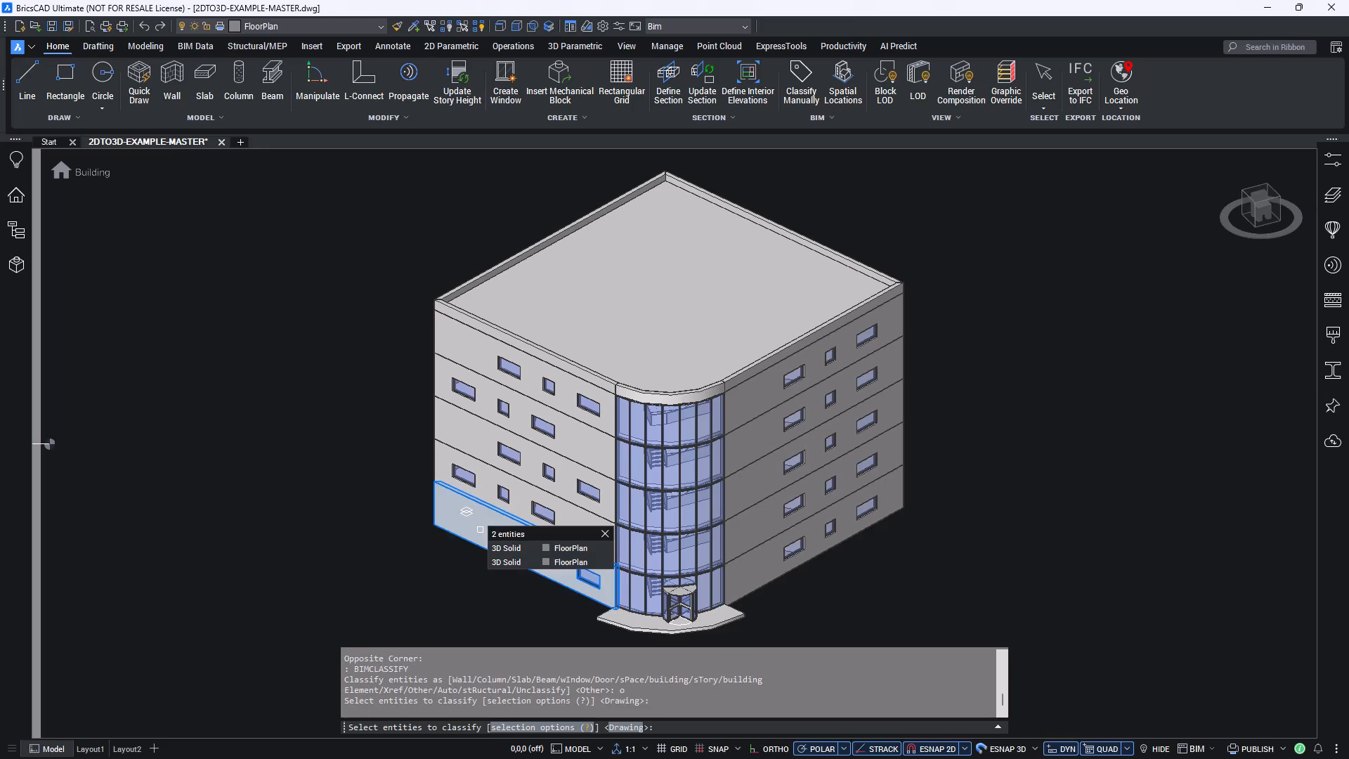
{"action": "key", "text": "Return"}
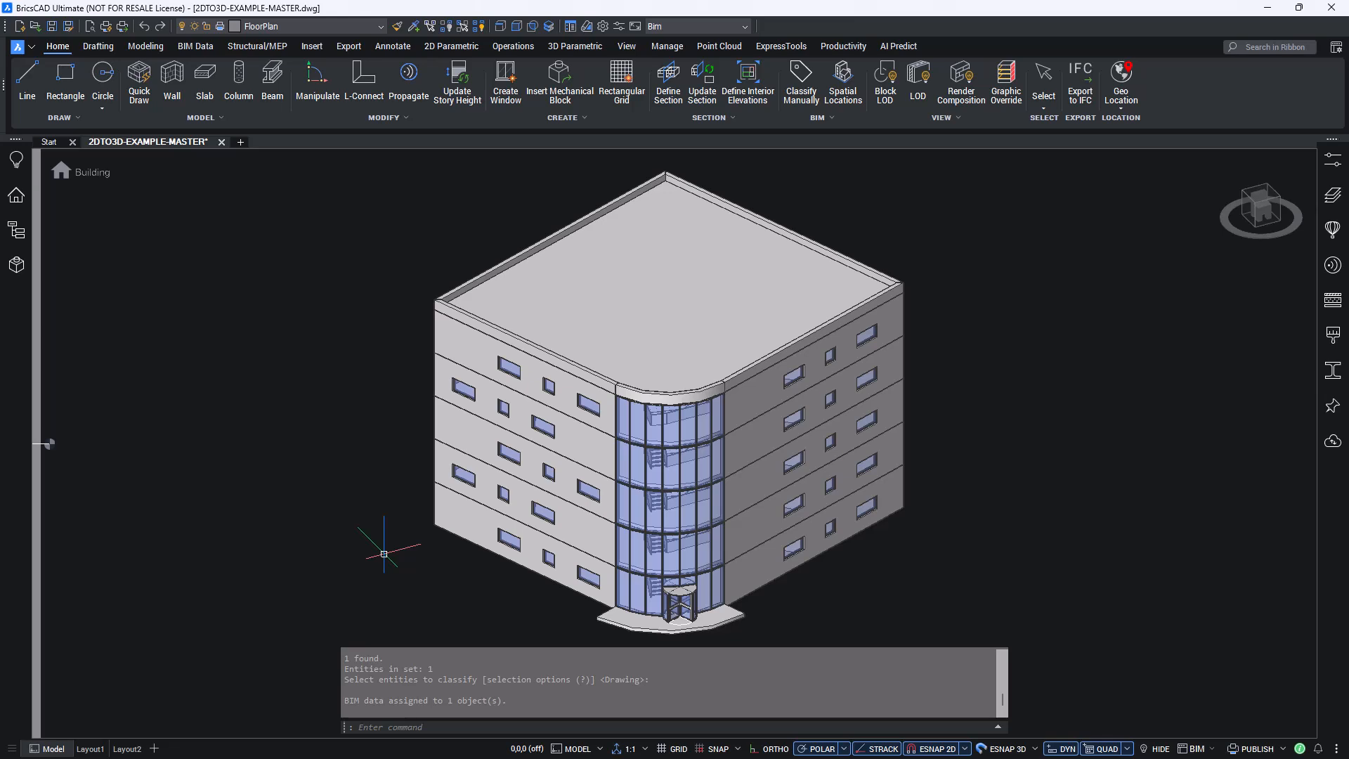
- Reclassify the selected lowest-storey Building Element of the left facade as a Wall using the Quad's BIM commands
{"action": "left_click", "coordinate": [471, 526]}
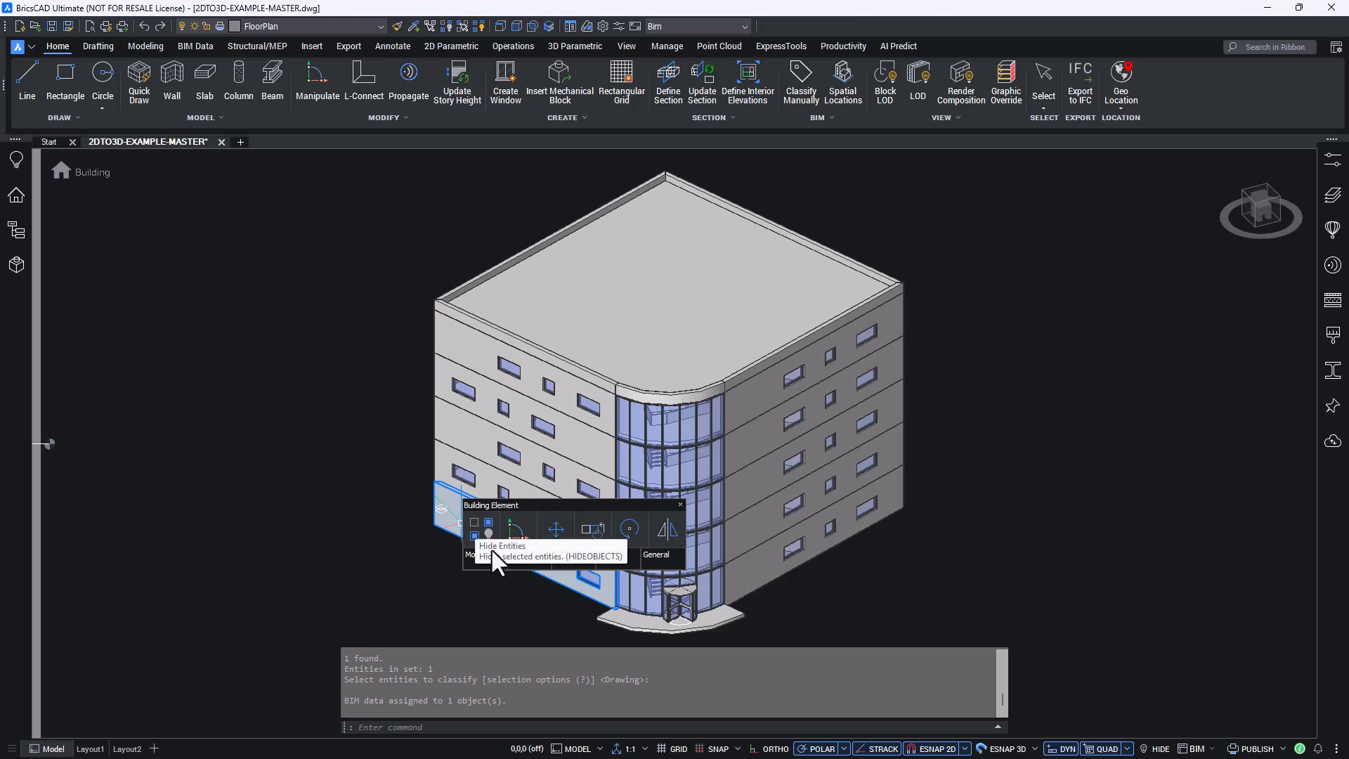
{"action": "mouse_move", "coordinate": [610, 554]}
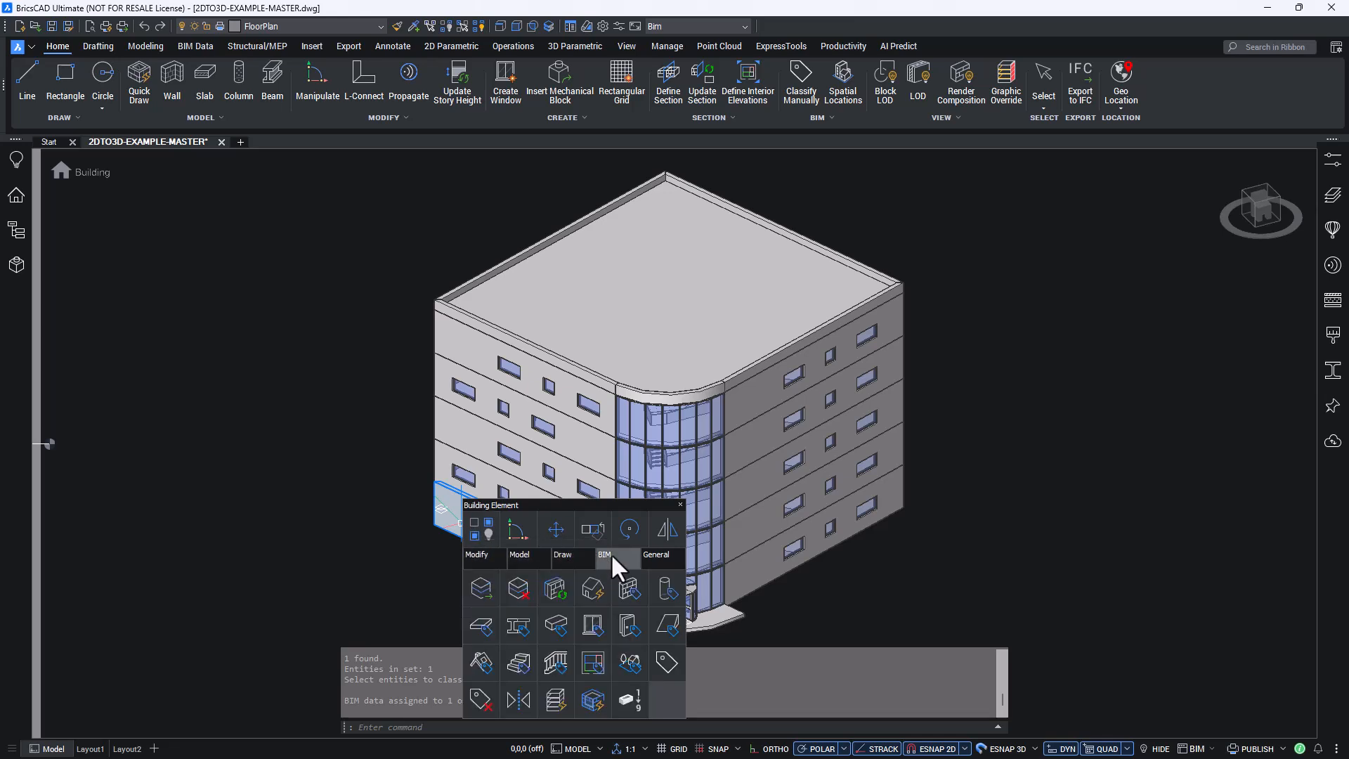
{"action": "left_click", "coordinate": [629, 586]}
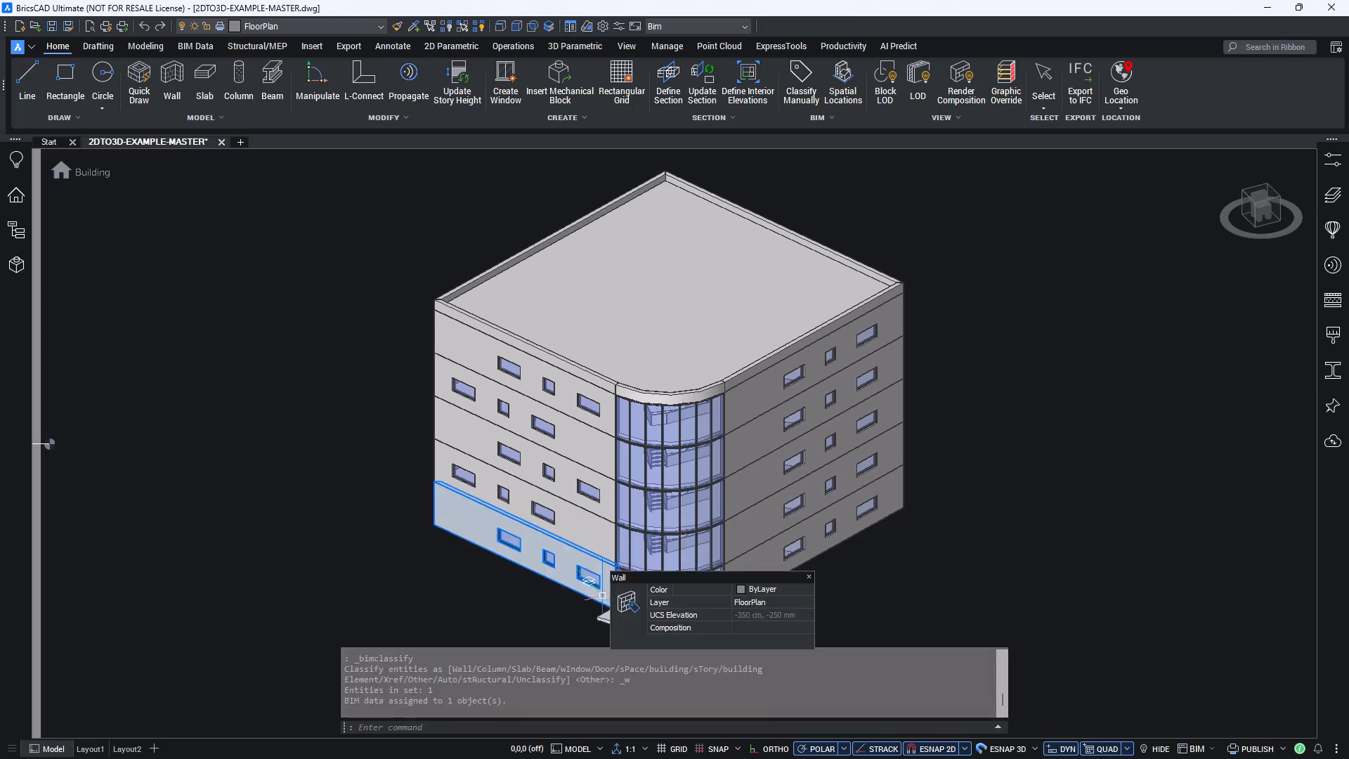
{"action": "key", "text": "Escape"}
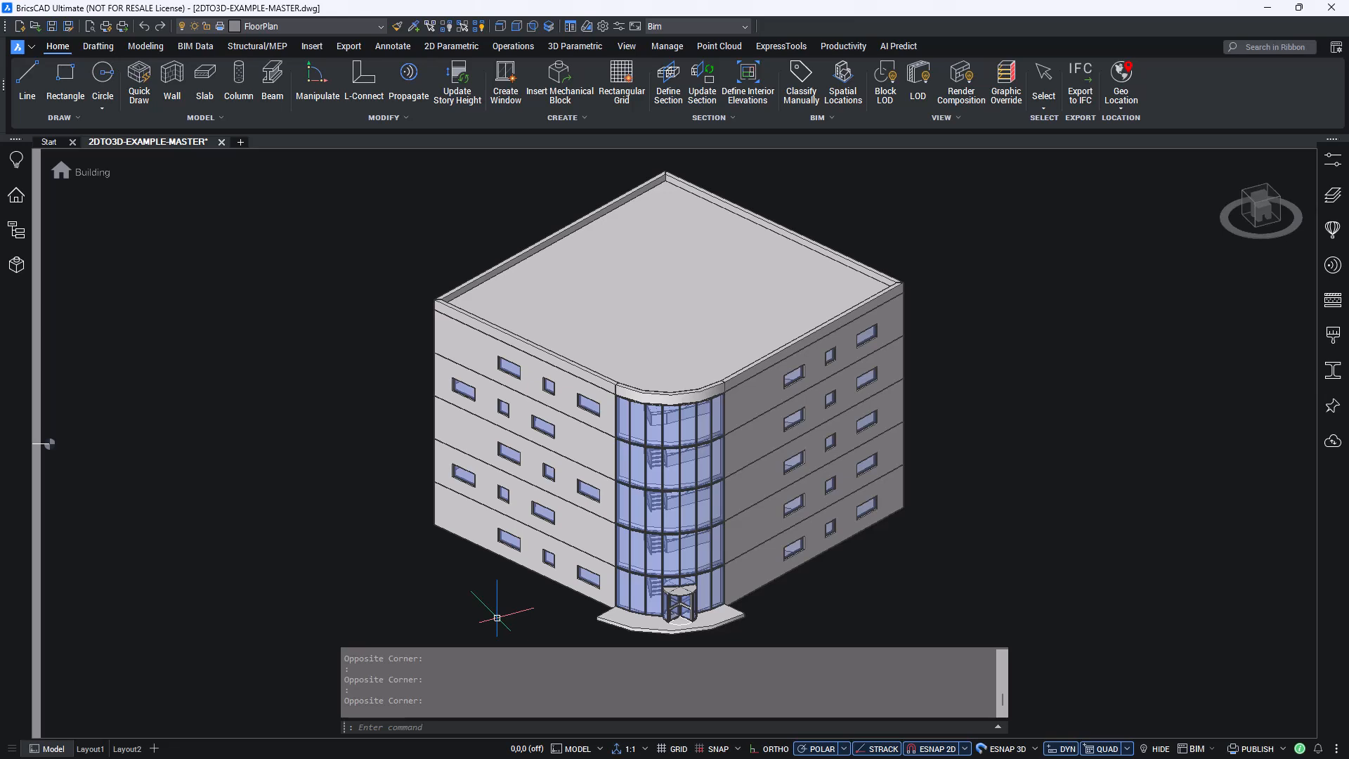
- Run BIMIFY on the entire drawing with discipline Auto Detect, spatial location assignment off and results shown, and close the results
{"action": "type", "text": "bimify"}
{"action": "key", "text": "Return"}
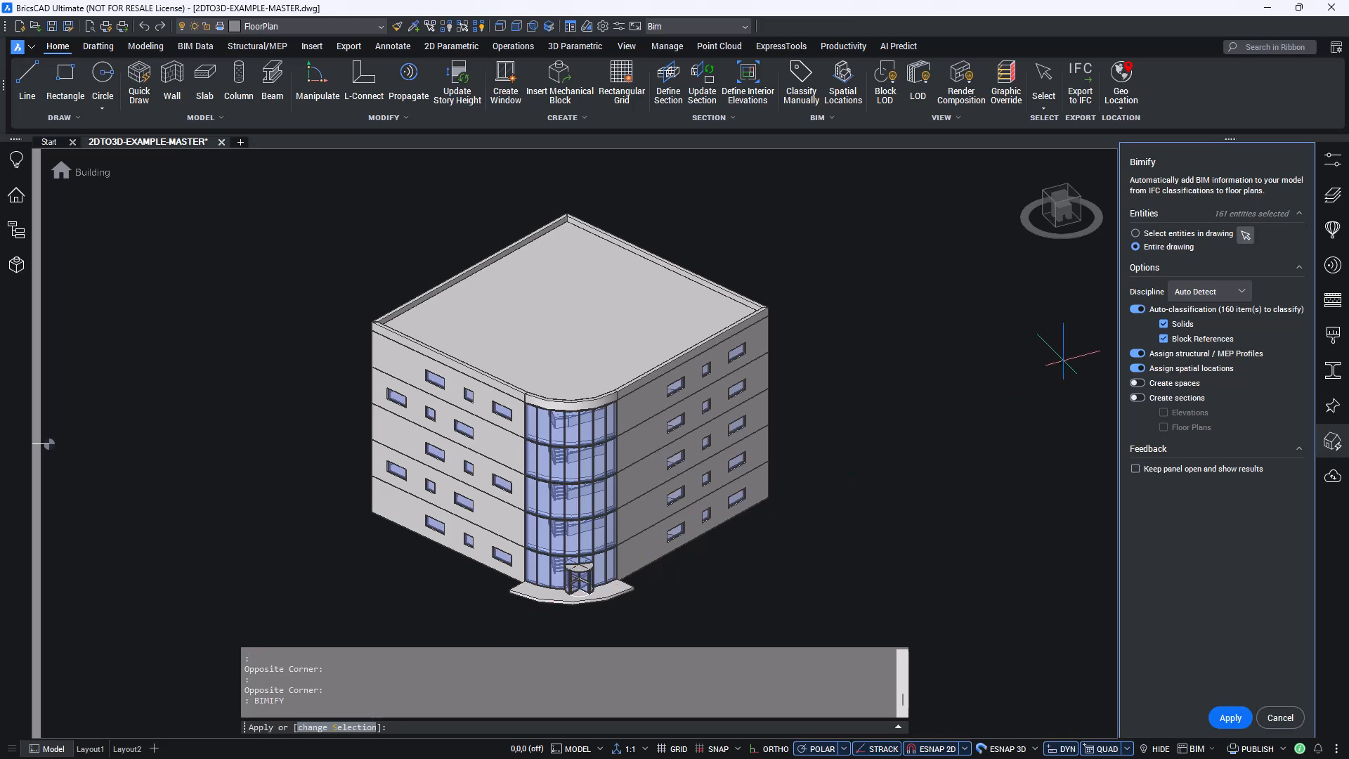
{"action": "left_click", "coordinate": [1235, 294]}
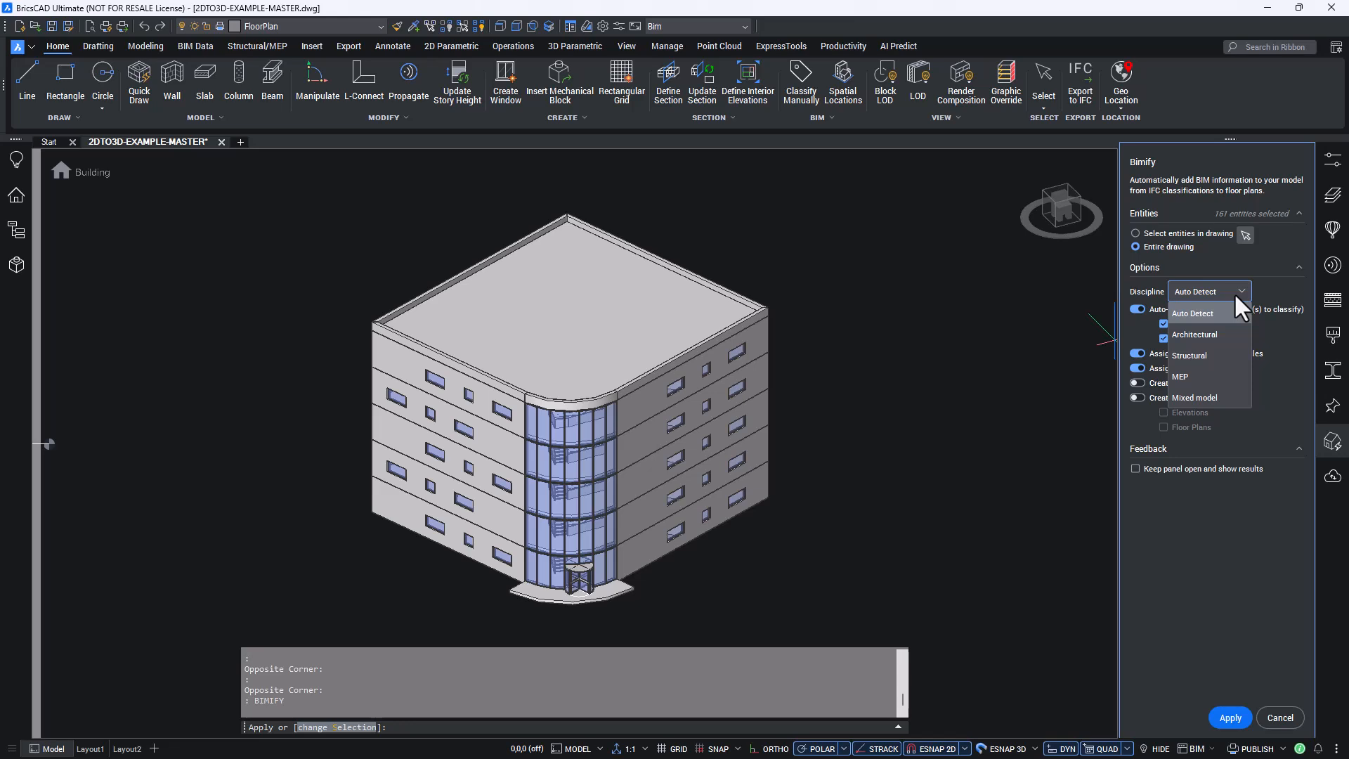
{"action": "left_click", "coordinate": [1237, 290]}
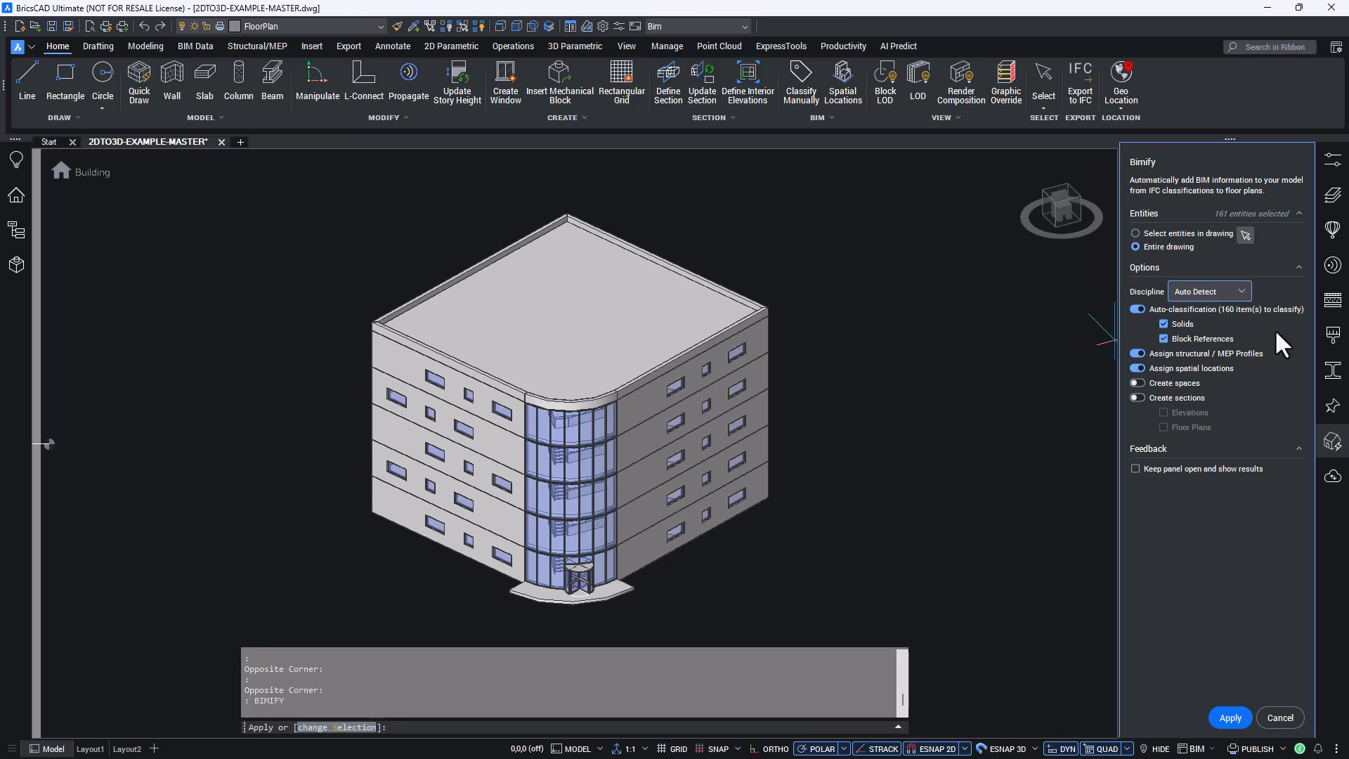
{"action": "left_click", "coordinate": [1137, 368]}
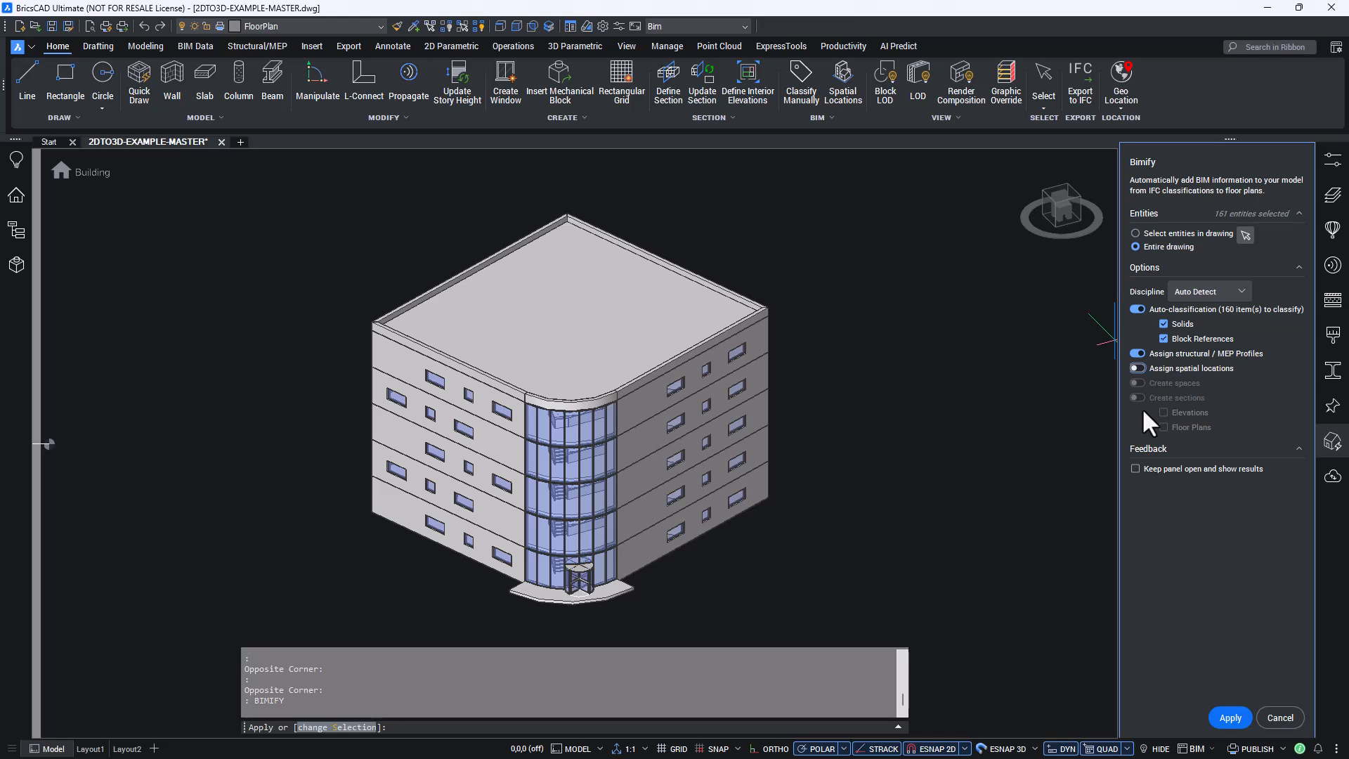
{"action": "left_click", "coordinate": [1136, 468]}
{"action": "left_click", "coordinate": [1223, 711]}
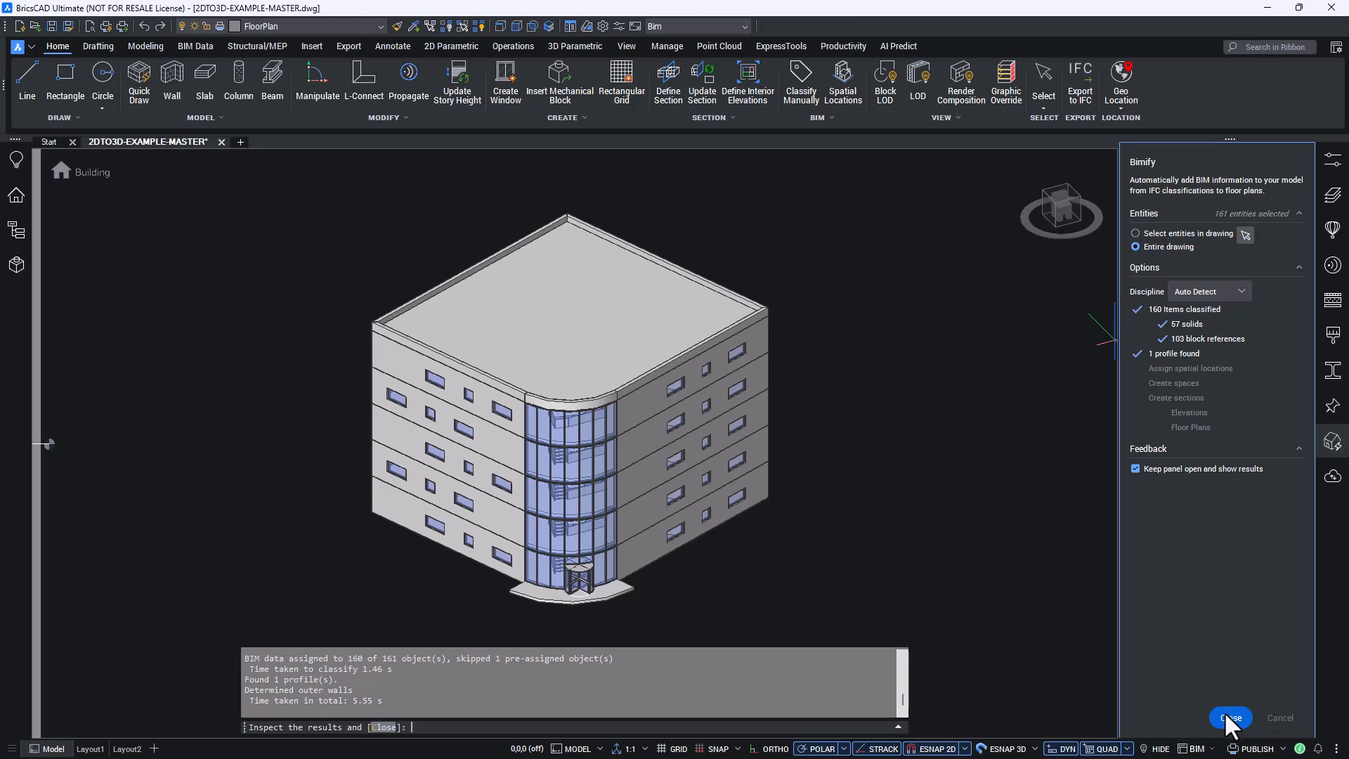
{"action": "left_click", "coordinate": [1228, 715]}
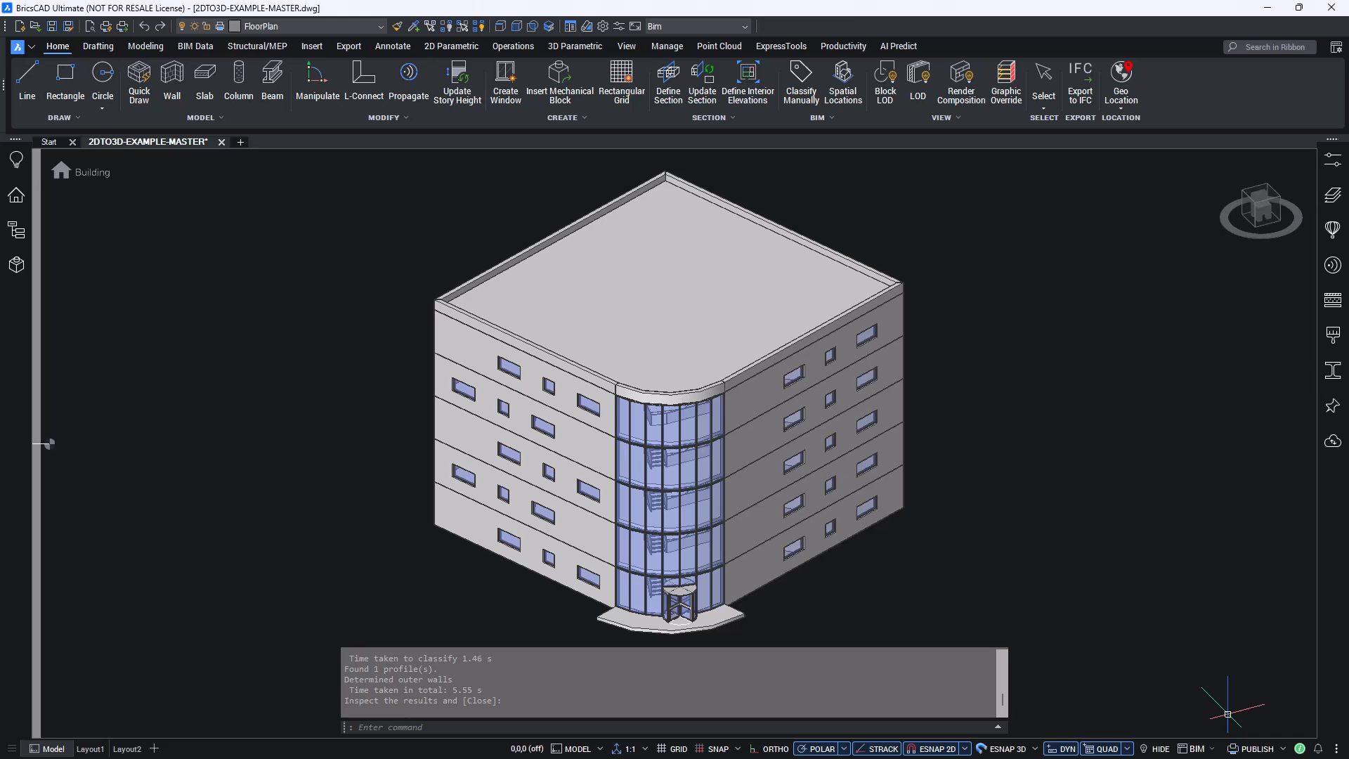
- Examine the classified building elements in the structure tree by expanding the building and story levels
{"action": "left_click", "coordinate": [17, 230]}
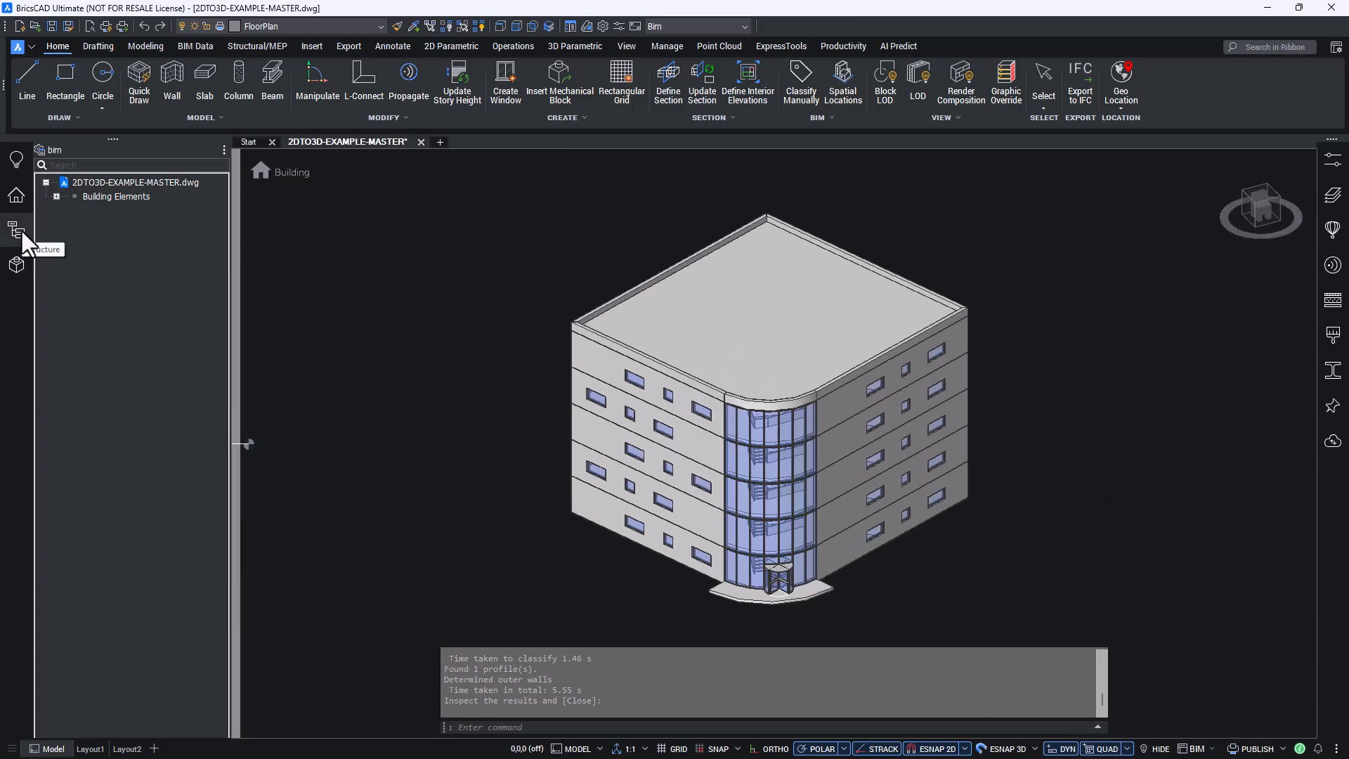
{"action": "left_click", "coordinate": [57, 196]}
{"action": "left_click", "coordinate": [66, 210]}
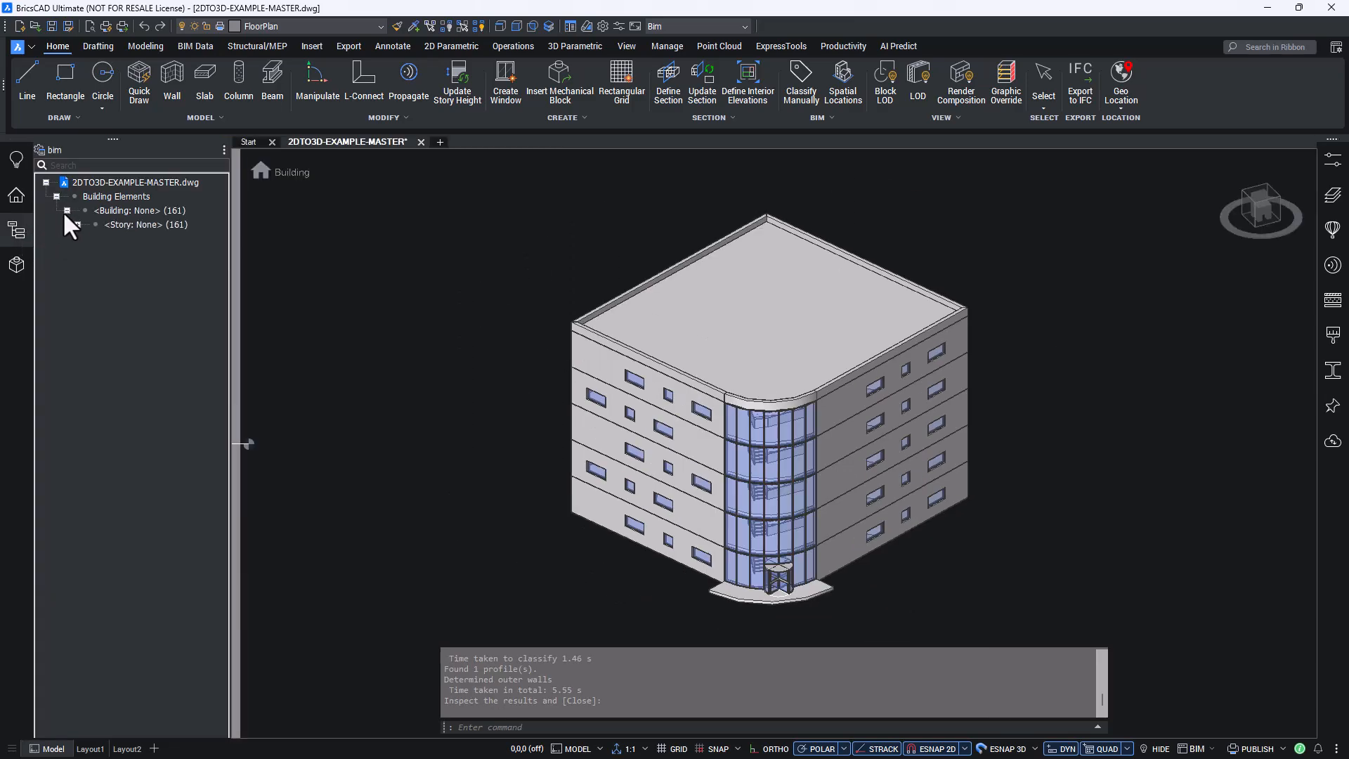
{"action": "left_click", "coordinate": [78, 224]}
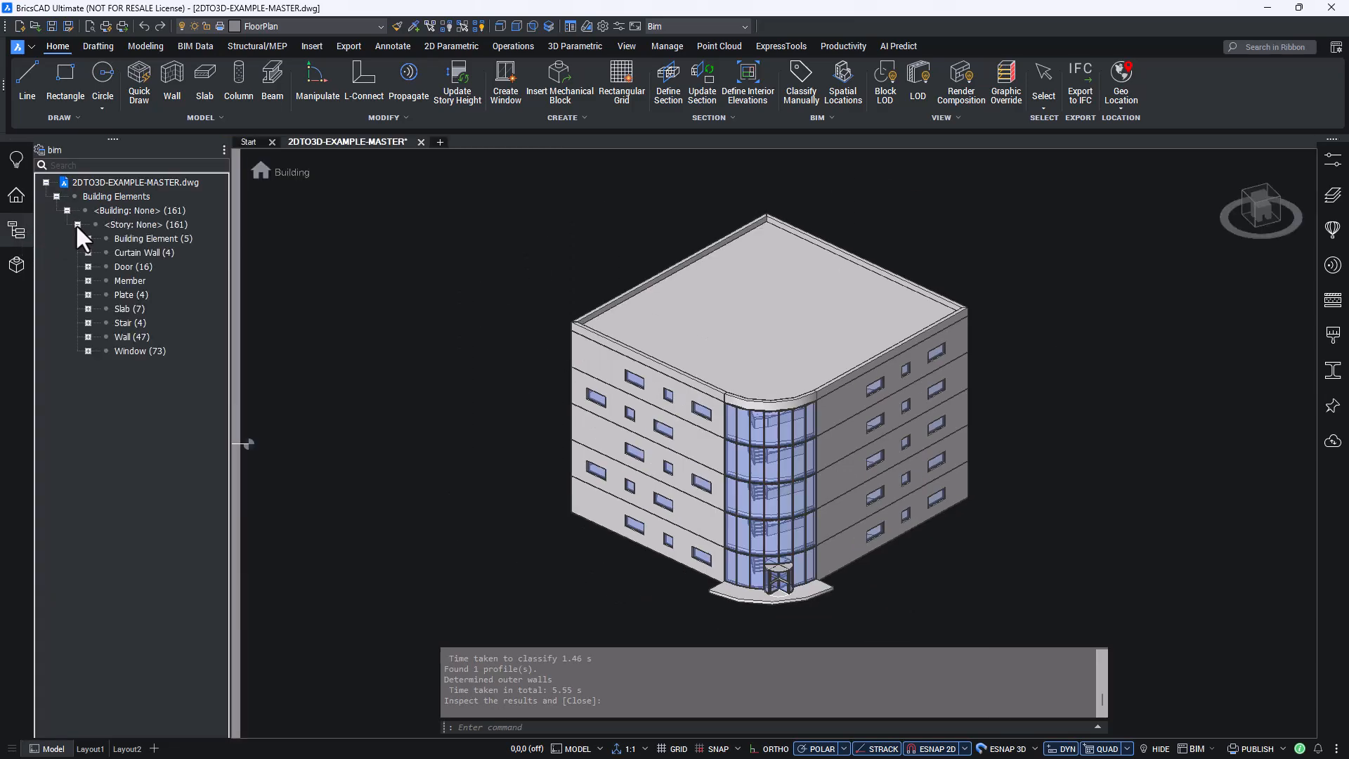